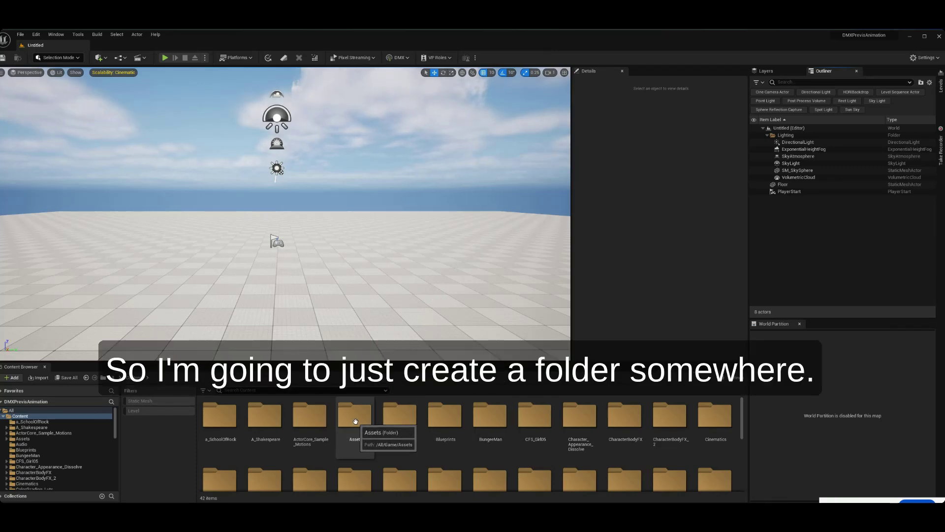
- Create a new folder named Z_Material in the project's root Content folder
double_click(355, 422)
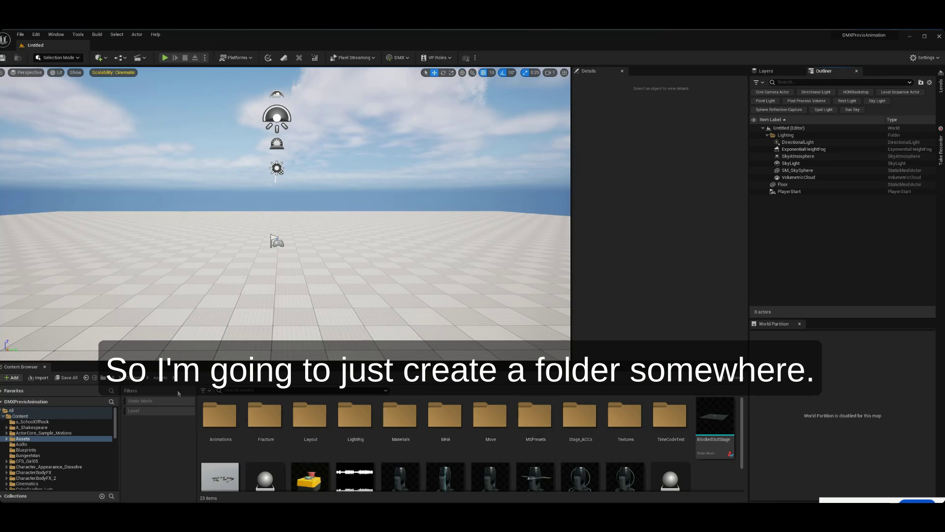
click(133, 378)
scroll(694, 443, down, 5)
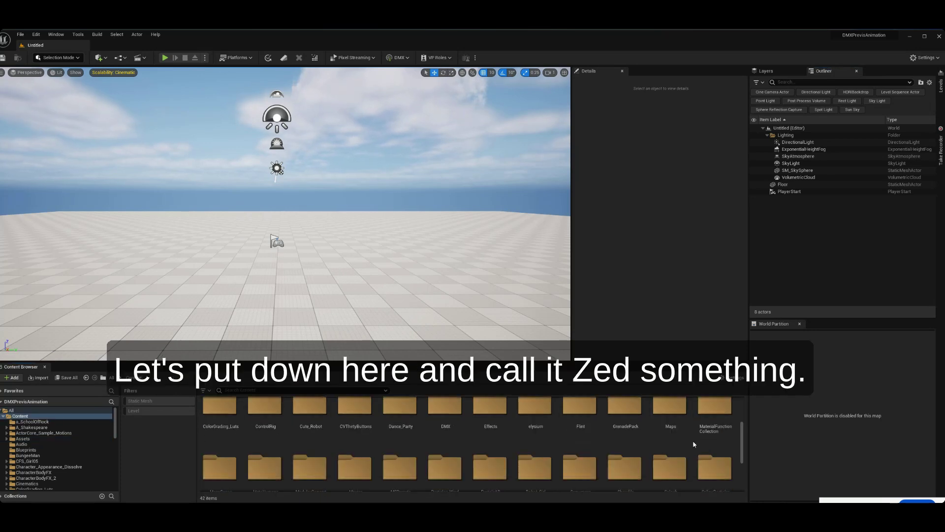
right_click(530, 455)
click(559, 172)
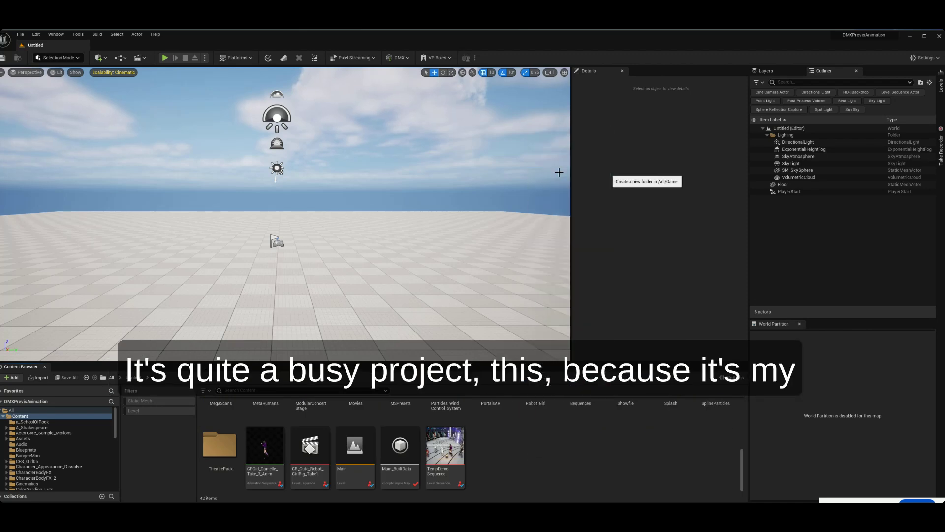
text(Z_)
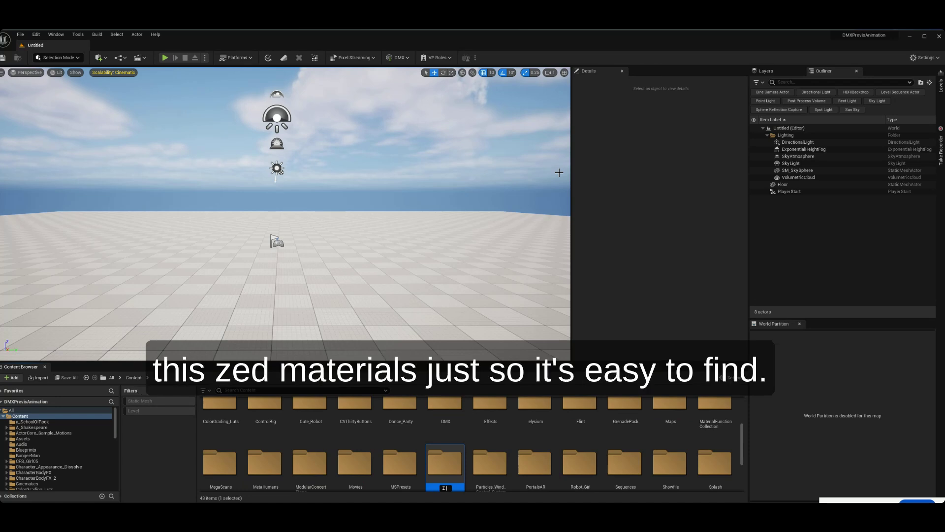
text(Material)
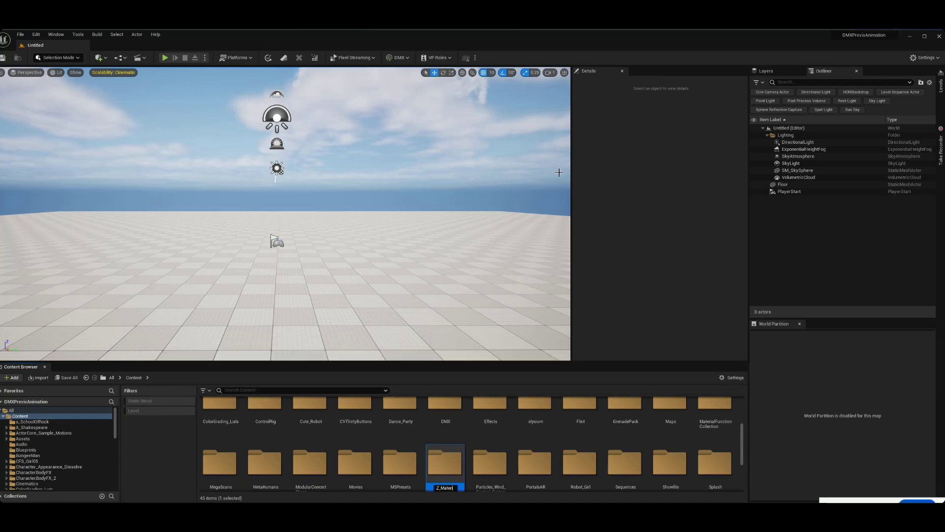
key(Return)
- Create a subfolder named Material_Masters inside the Z_Material folder
double_click(269, 471)
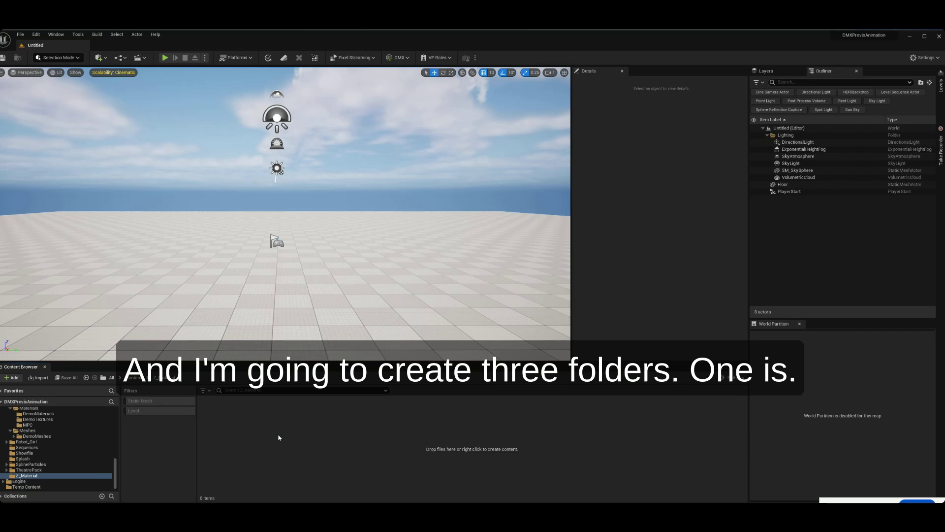
right_click(266, 428)
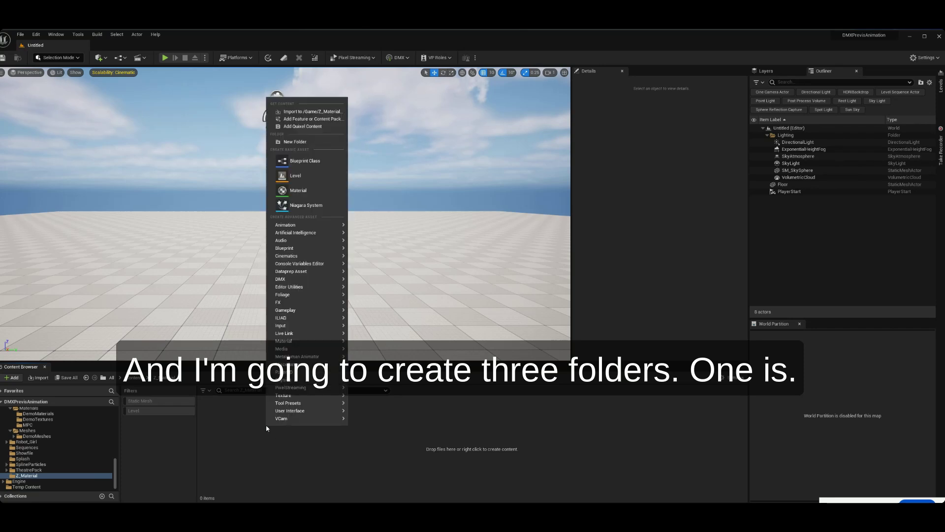
click(302, 141)
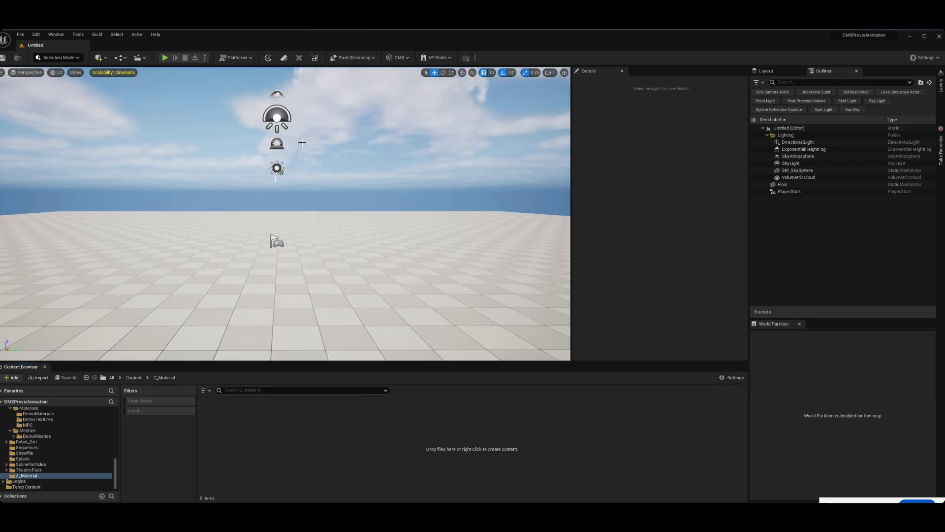
text(Material)
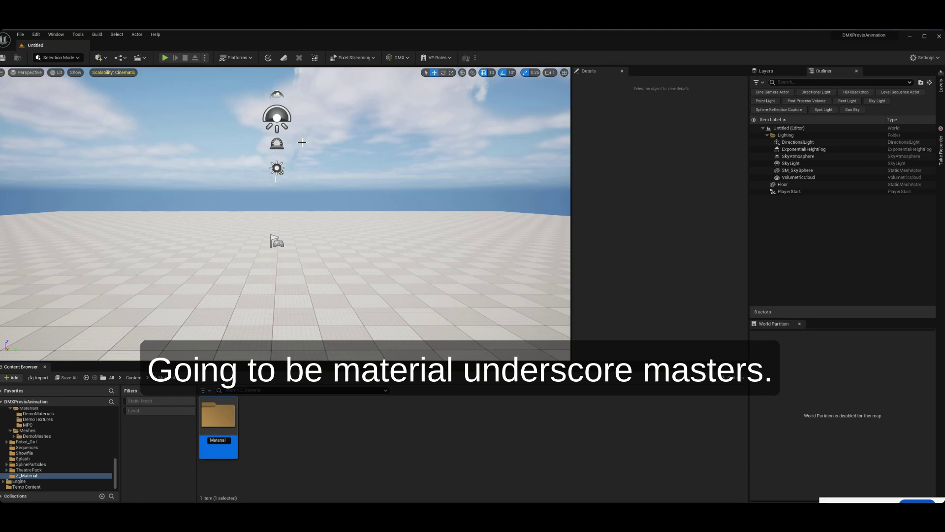
text(_Masters)
key(Return)
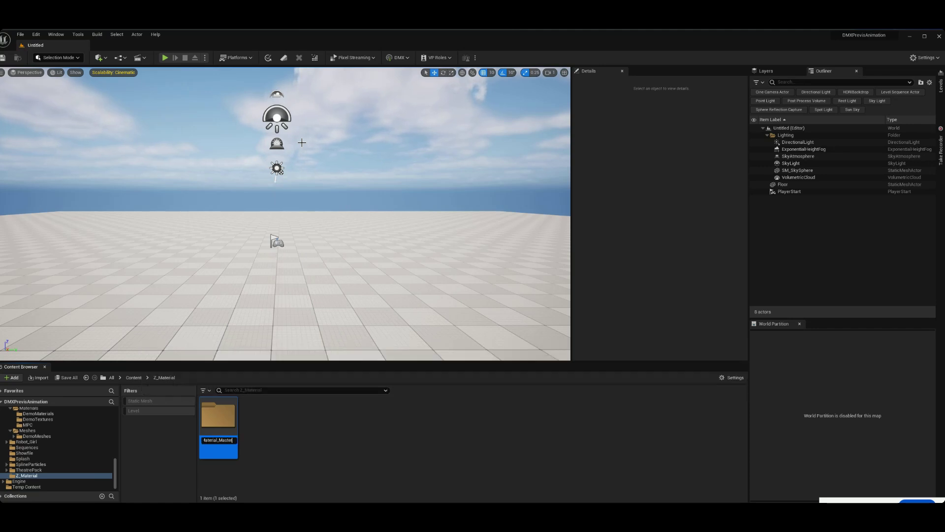
- Add a second subfolder named Material_Instances inside Z_Material
key(ctrl+shift+n)
text(Material_)
text(Instance)
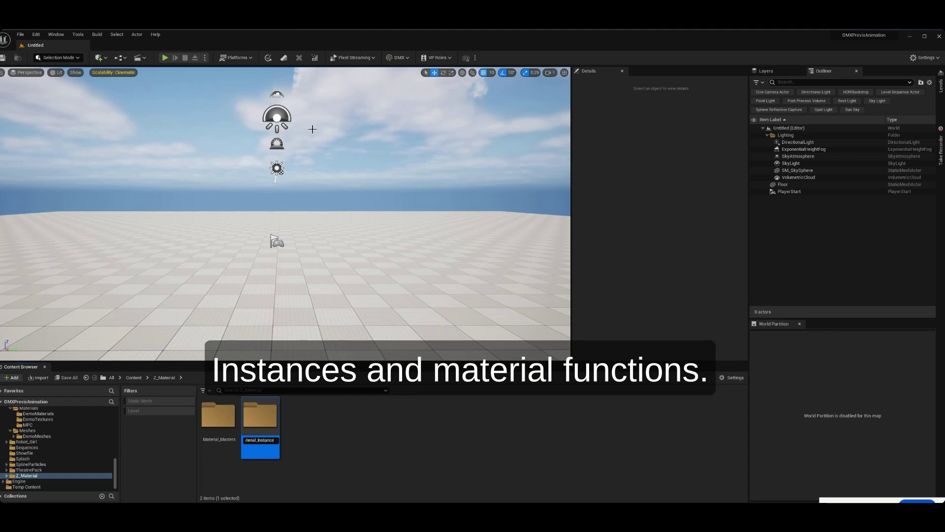
text(s)
key(Return)
- Add a third subfolder named Material_Function inside Z_Material
click(355, 428)
right_click(331, 428)
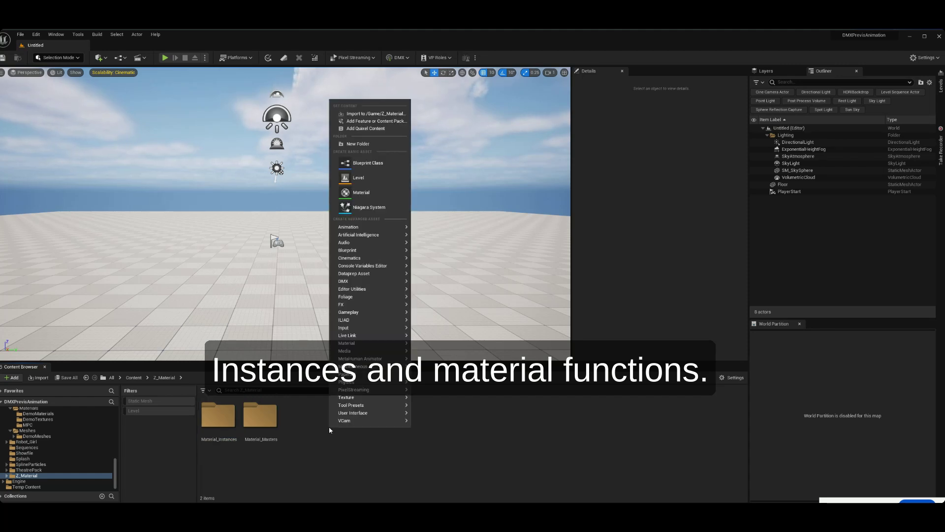
click(365, 144)
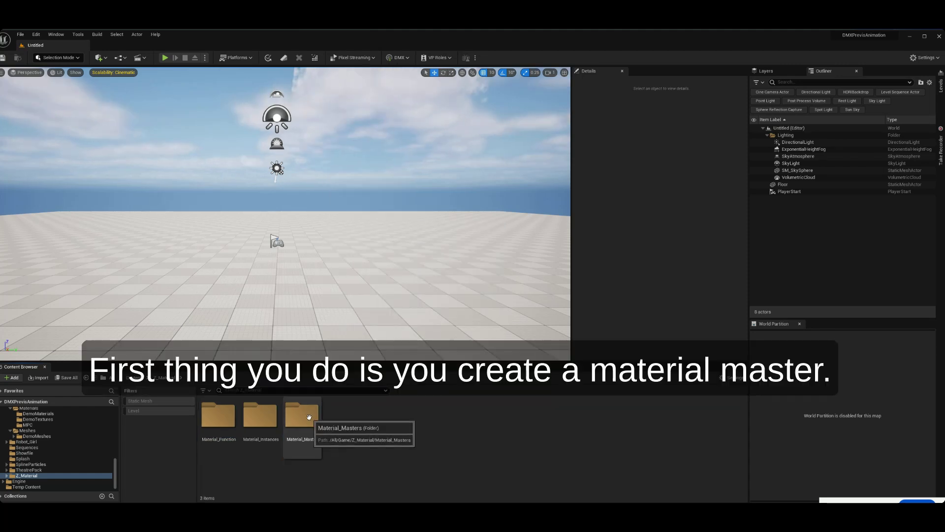
- Create a new material named M_Master inside the Material_Masters folder
double_click(309, 417)
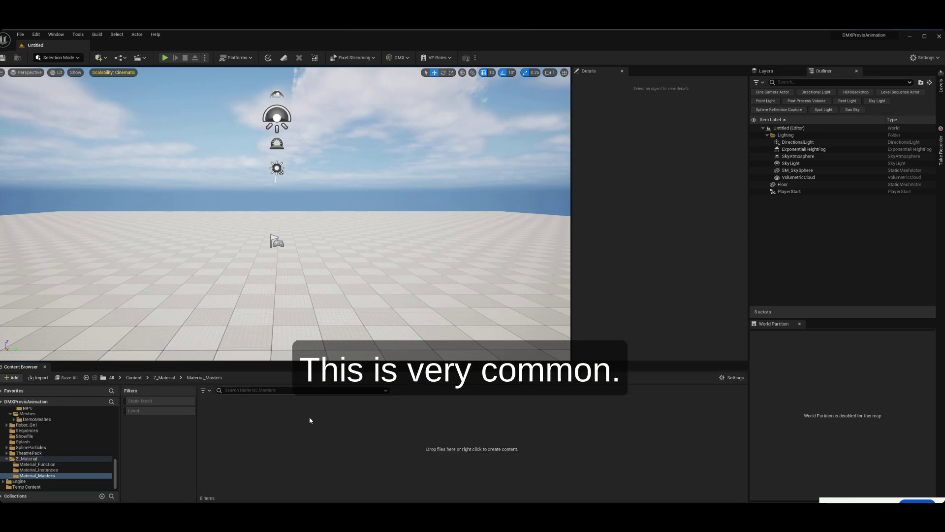
right_click(242, 423)
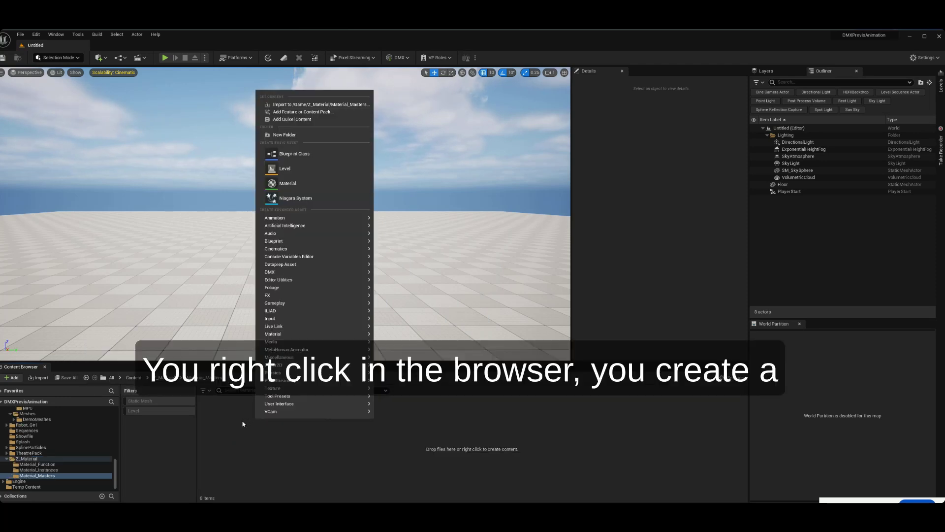
click(287, 182)
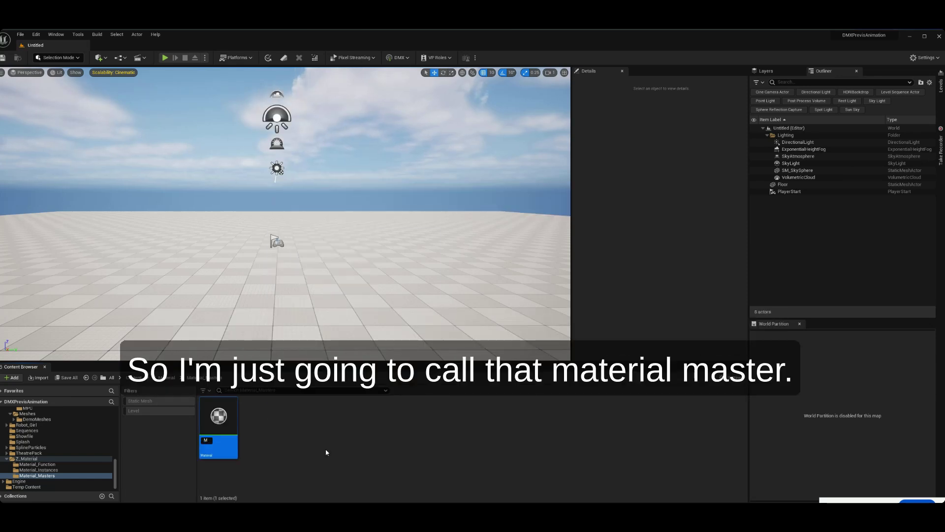
text(M_Master)
key(Return)
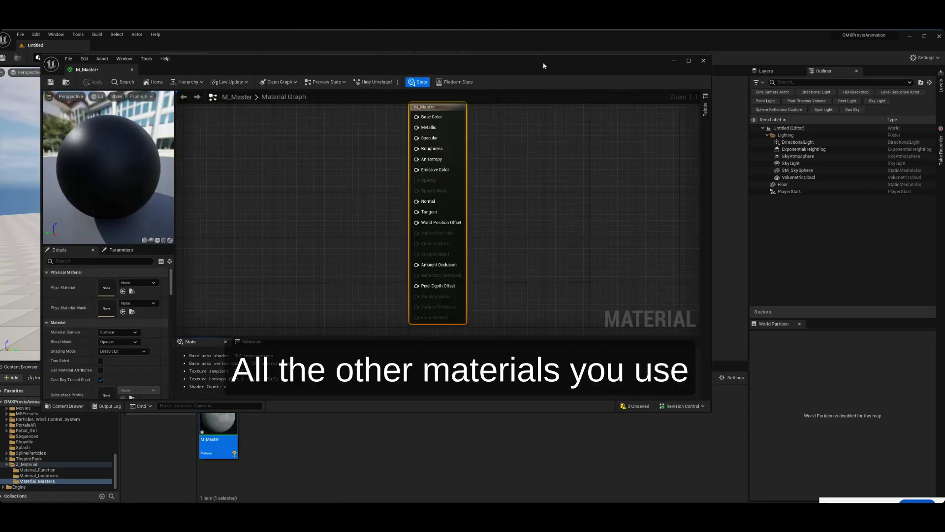
- Reposition the M_Master material editor window and enlarge it to cover most of the screen
drag(545, 65, 558, 68)
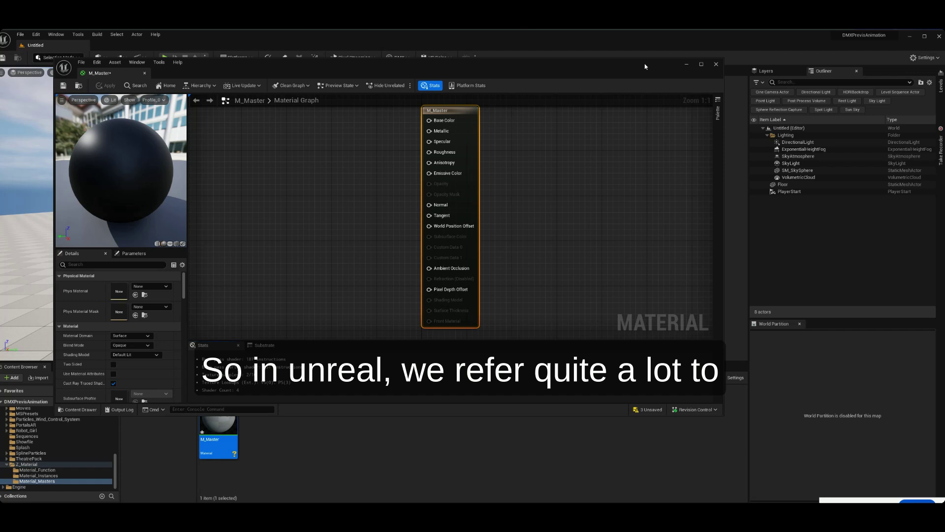
drag(645, 67, 595, 48)
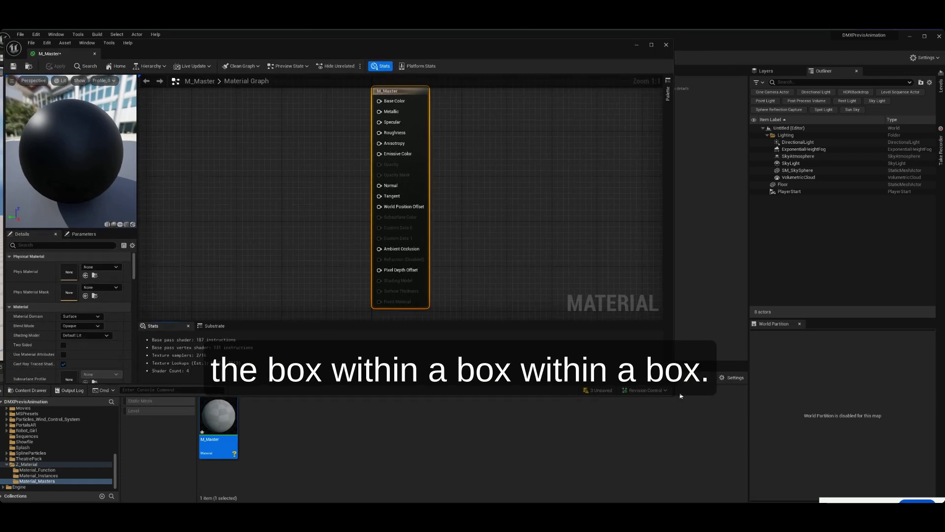
drag(673, 396, 884, 489)
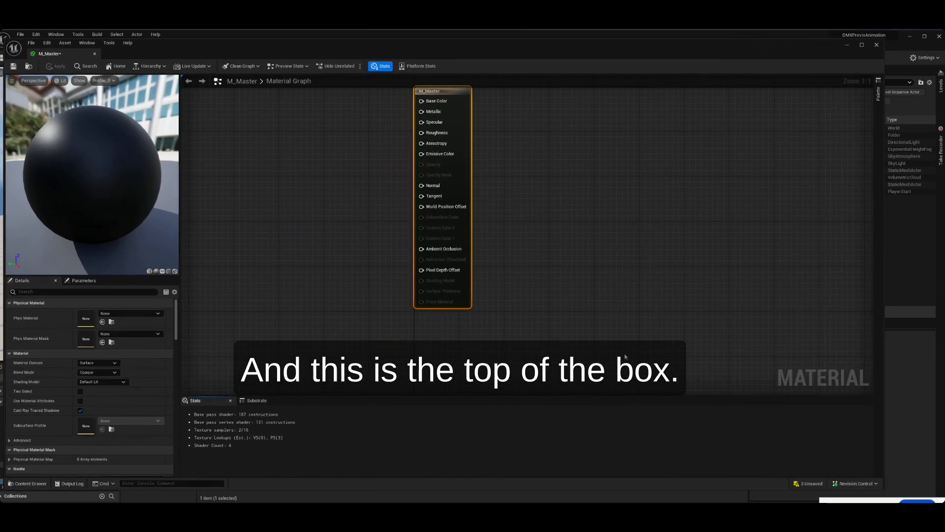
right_drag(499, 171, 586, 206)
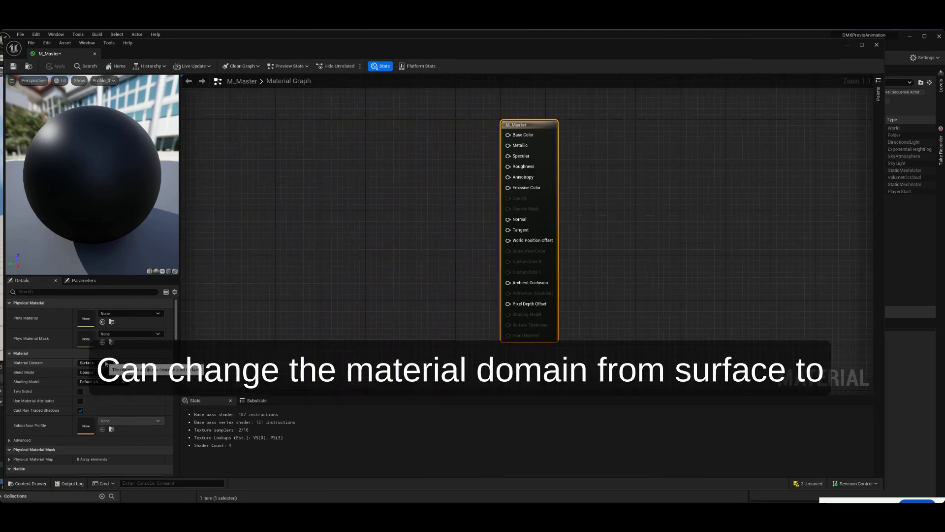
- Try the Light Function material domain on M_Master and return the domain to Surface
click(106, 364)
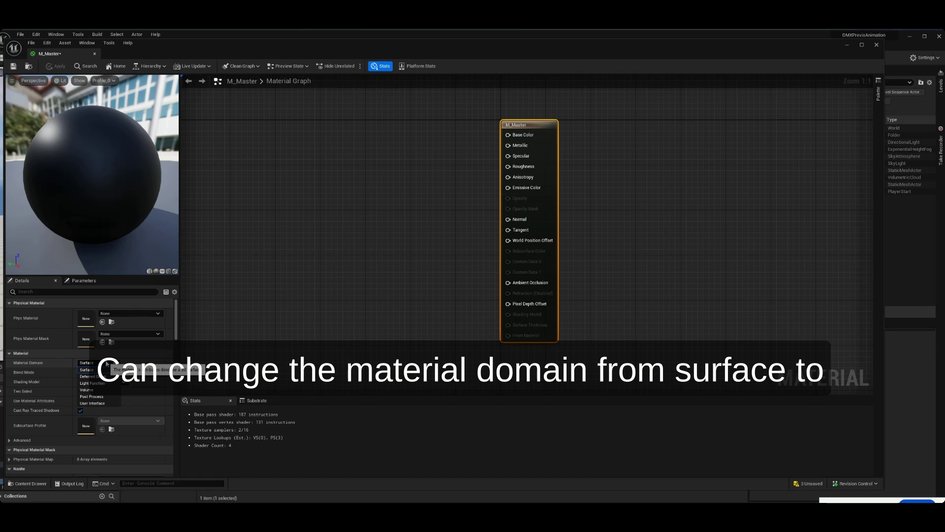
click(92, 383)
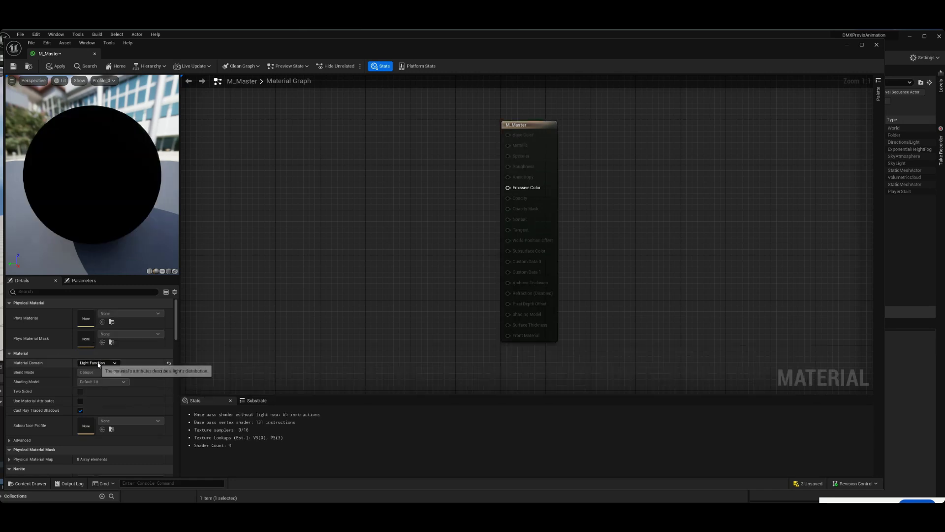
click(98, 362)
click(94, 370)
- Try the Masked, Additive and Translucent blend modes on the Surface material M_Master and return the blend mode to Opaque
click(108, 372)
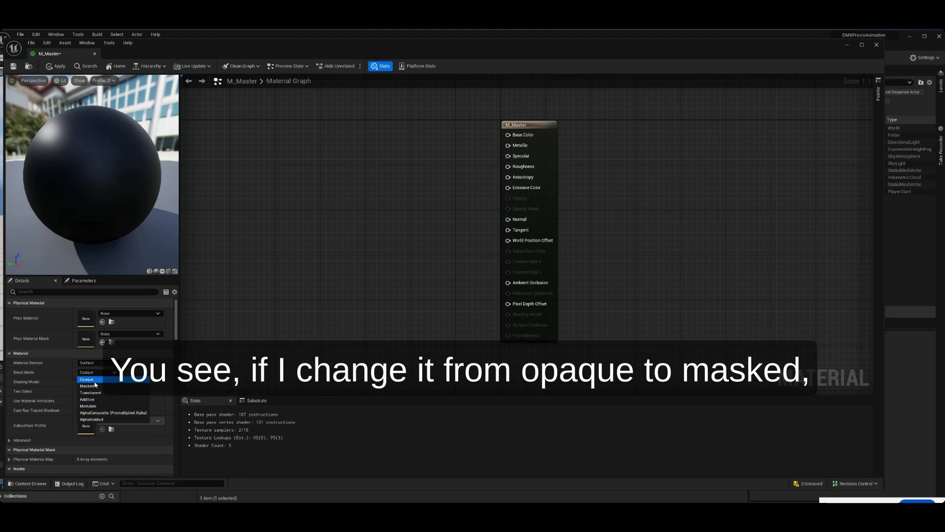
click(459, 332)
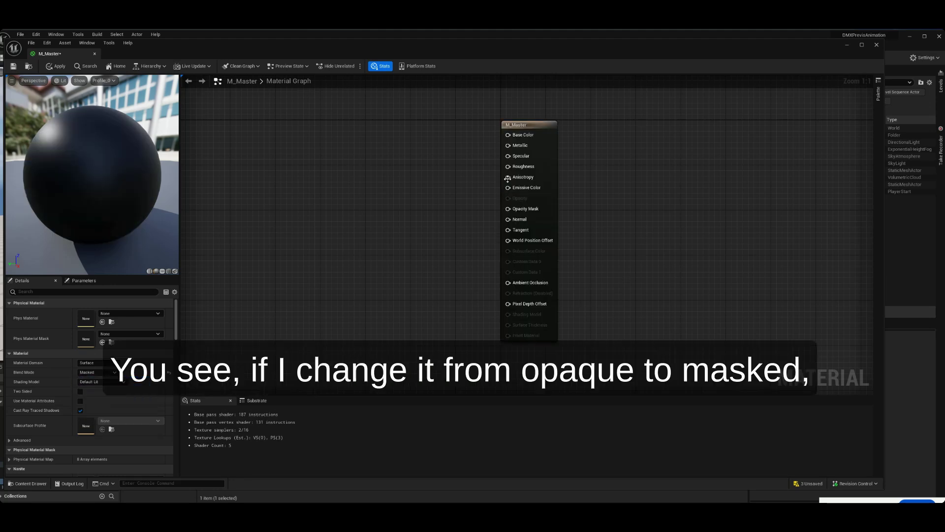
click(116, 364)
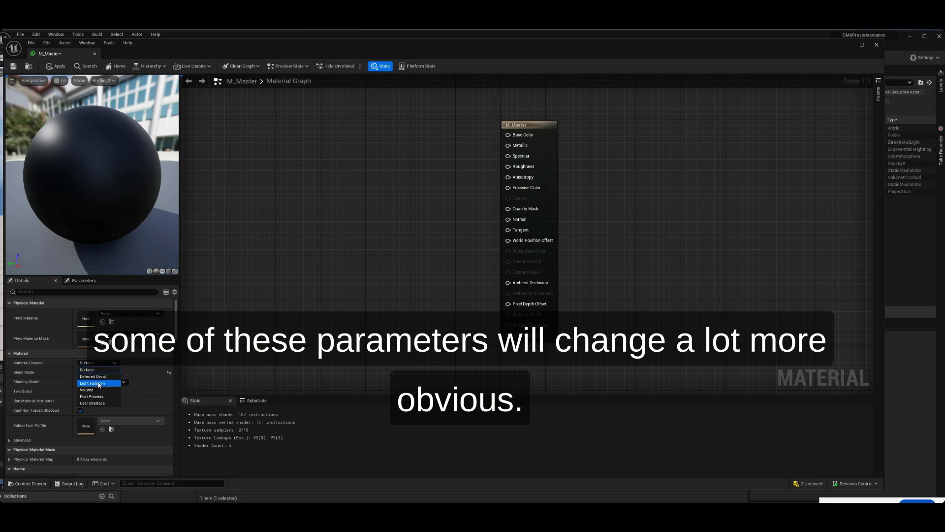
click(88, 370)
click(98, 372)
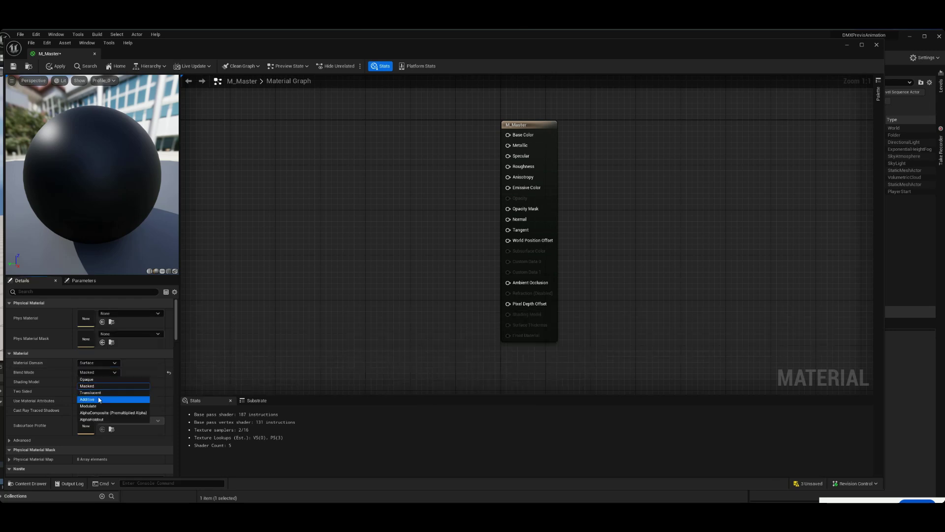
click(98, 399)
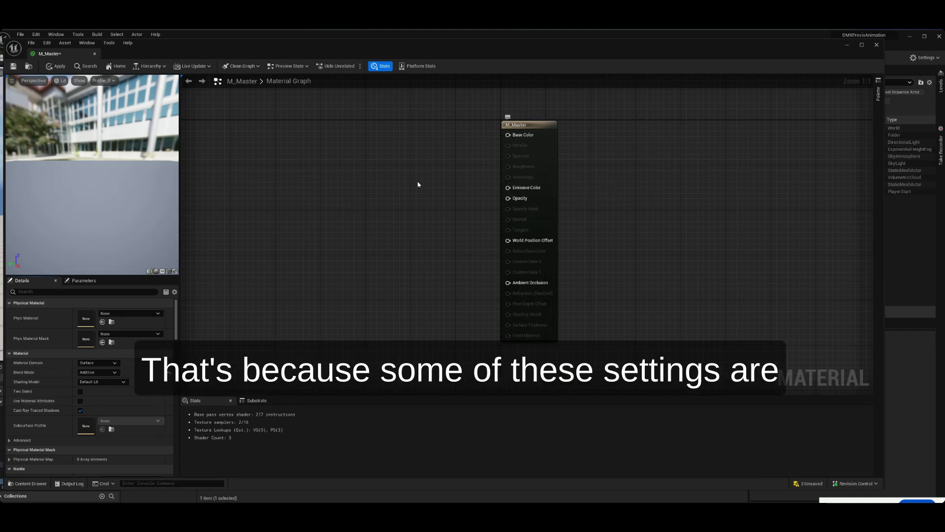
click(111, 374)
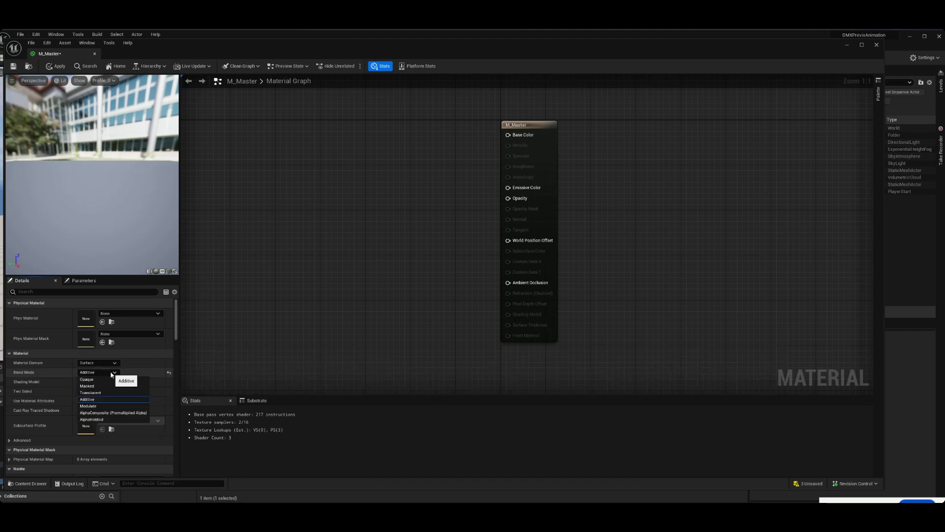
click(125, 397)
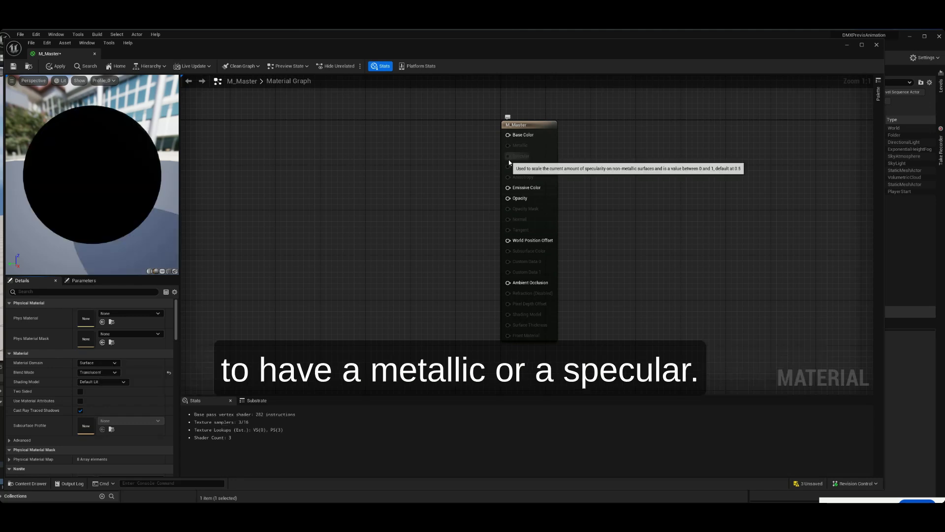
click(112, 373)
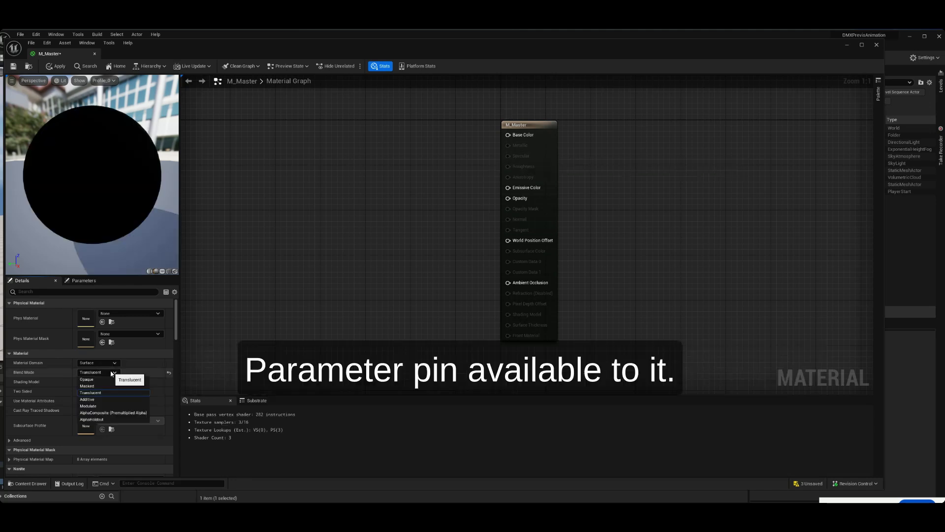
click(93, 379)
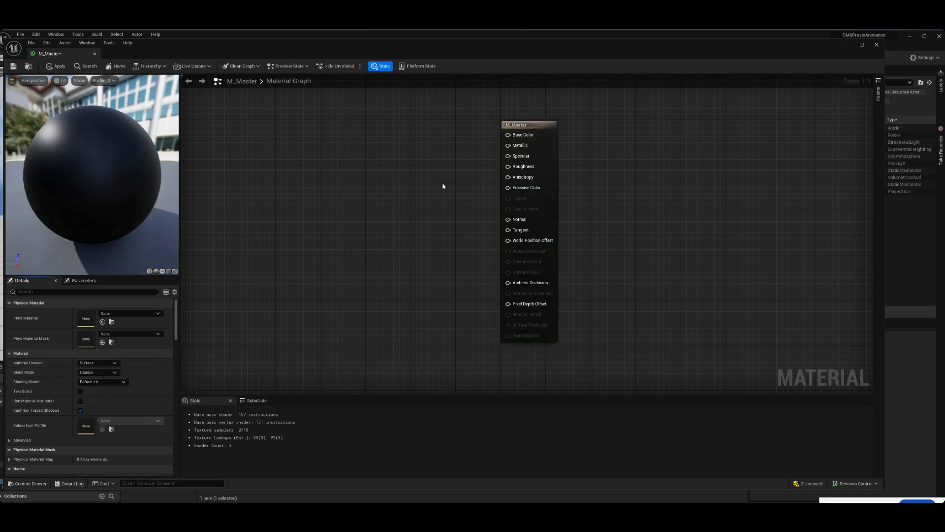
- Add a three-component vector constant node to the left of the M_Master output node in the material graph
right_drag(442, 186, 564, 186)
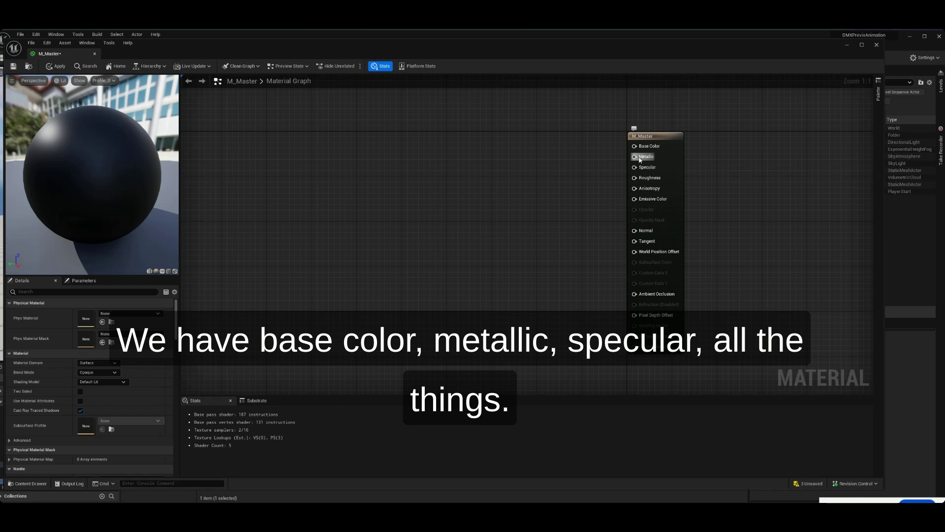
right_drag(504, 174, 528, 178)
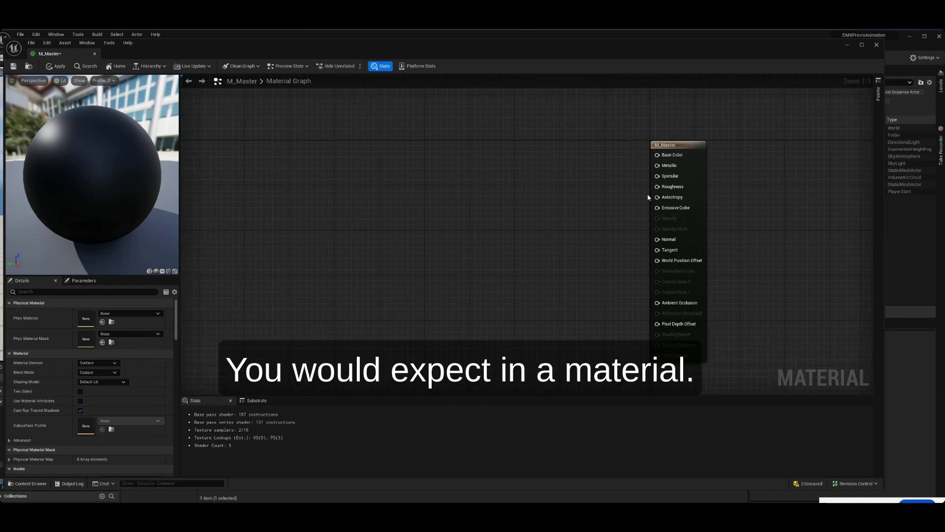
right_drag(530, 157, 548, 163)
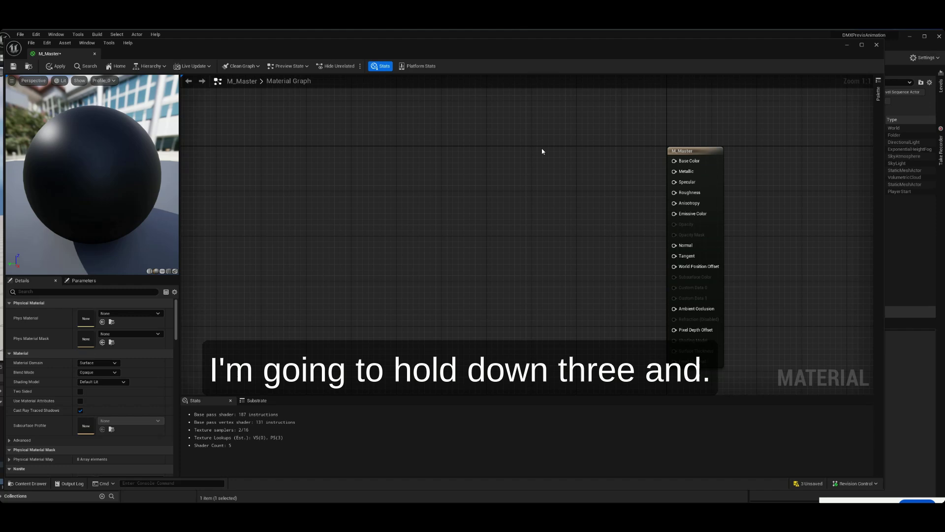
click(517, 162)
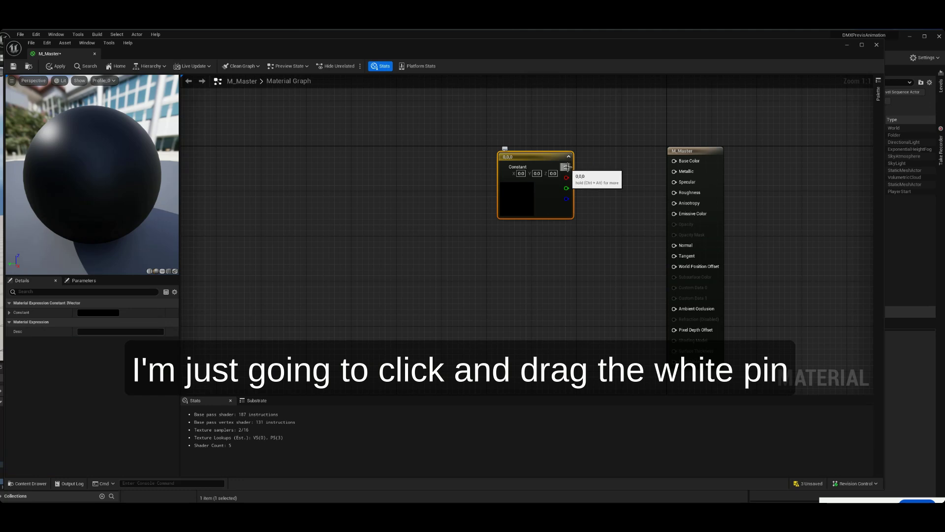
- Connect the vector constant's combined output to Base Color and set its colour to pink, about 1.0, 0.104, 0.452
drag(566, 167, 674, 161)
drag(547, 156, 542, 151)
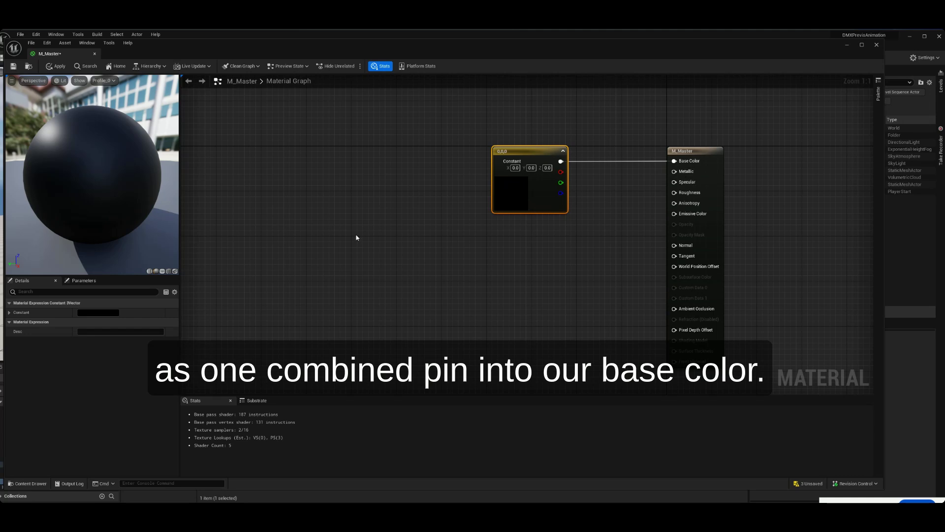
click(91, 313)
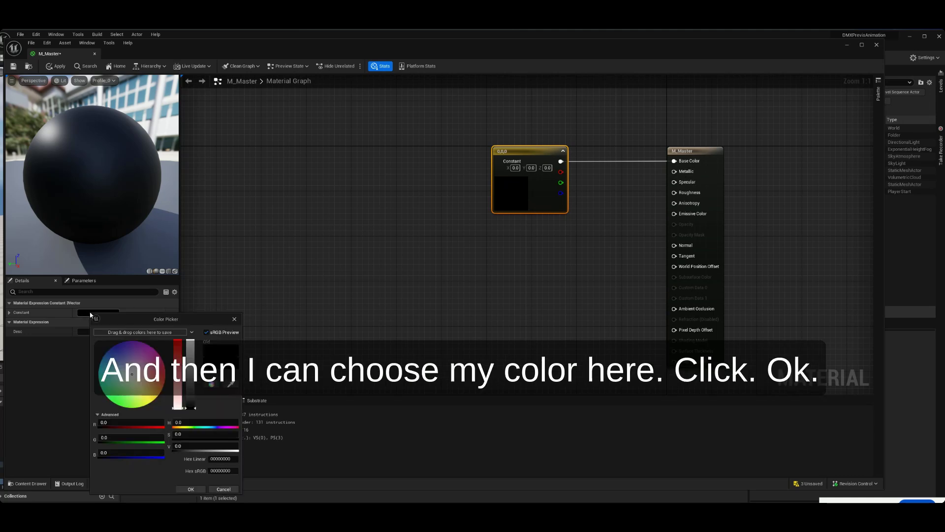
click(161, 365)
click(190, 488)
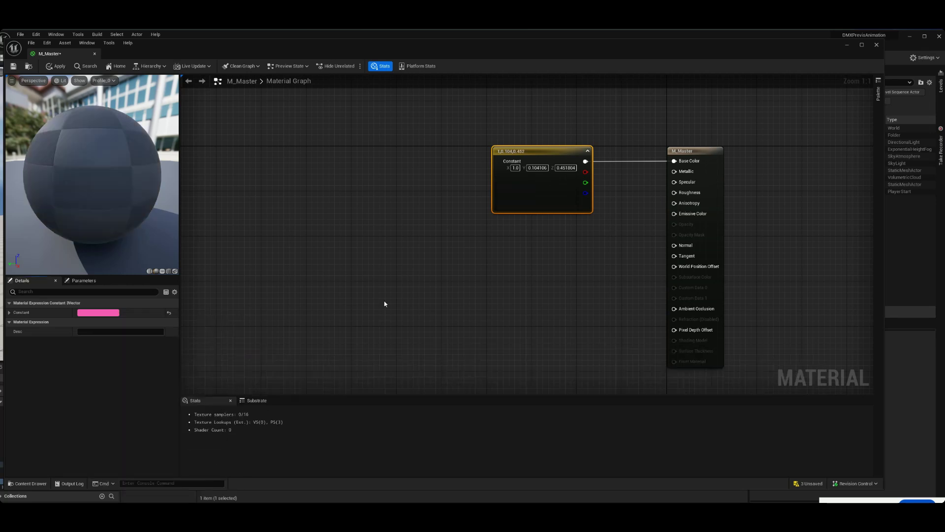
- Move the pink node up and away from the output, and add a constant of about 2.446 below it, wired to Metallic
drag(537, 153, 447, 108)
click(439, 199)
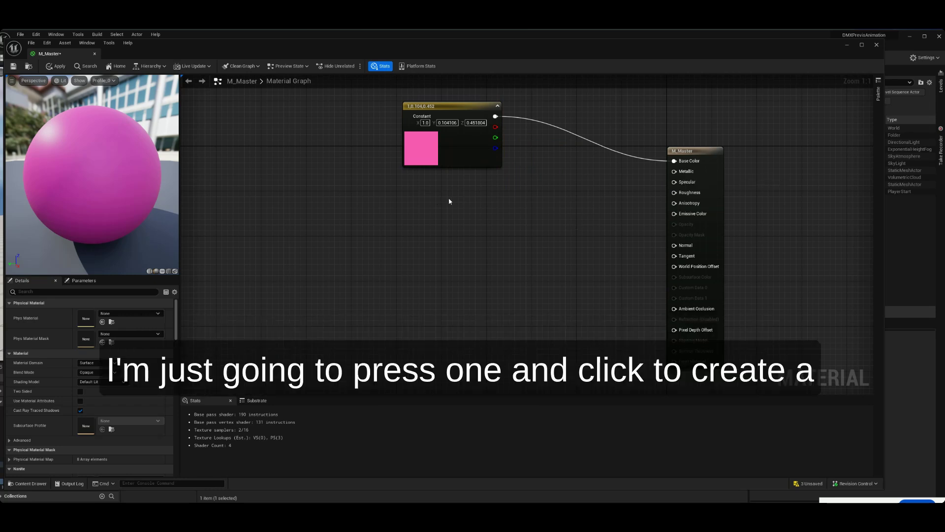
key(1)
click(449, 202)
drag(490, 213, 674, 173)
drag(488, 208, 486, 196)
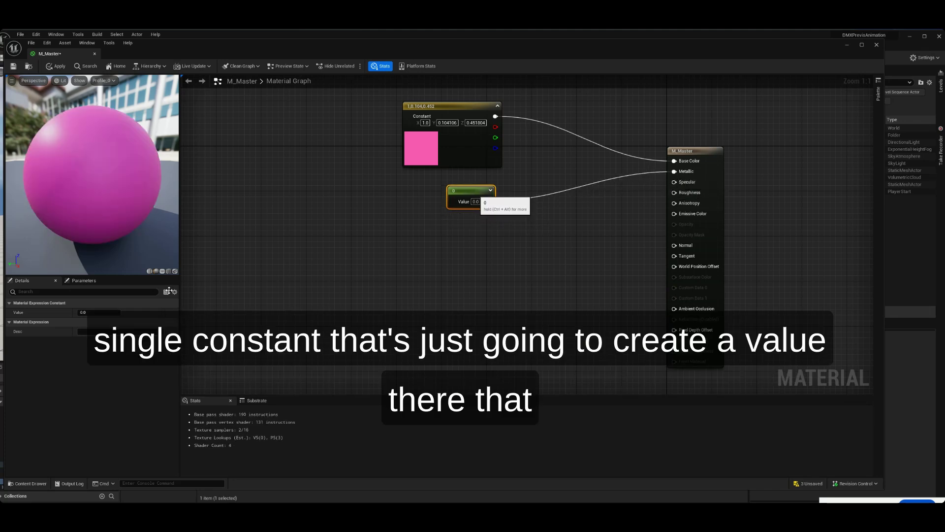
mouse_move(94, 312)
mouse_down()
mouse_move(112, 315)
mouse_move(94, 312)
mouse_up()
- Add two more constants below the Metallic one: about 0.24 wired to Specular, and 0 wired to Roughness
click(468, 234)
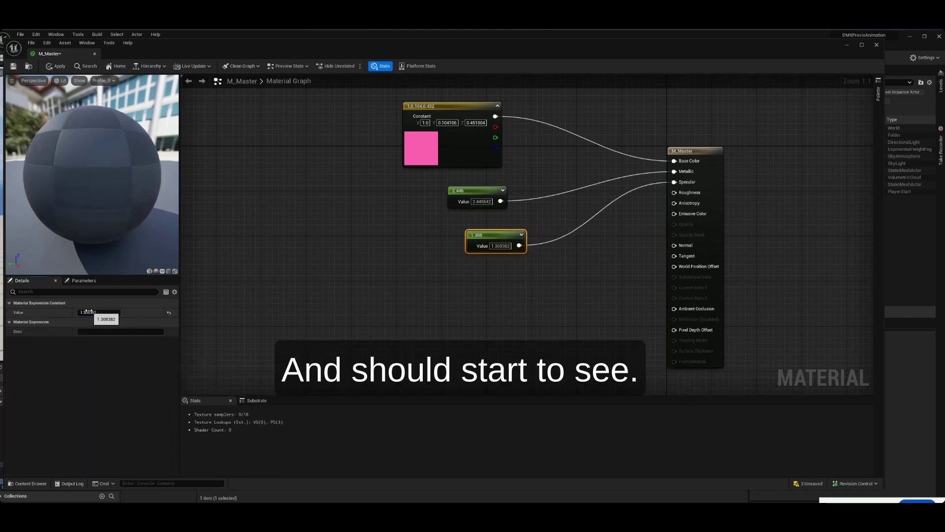
mouse_move(91, 312)
mouse_down()
mouse_move(134, 306)
mouse_move(84, 311)
mouse_up()
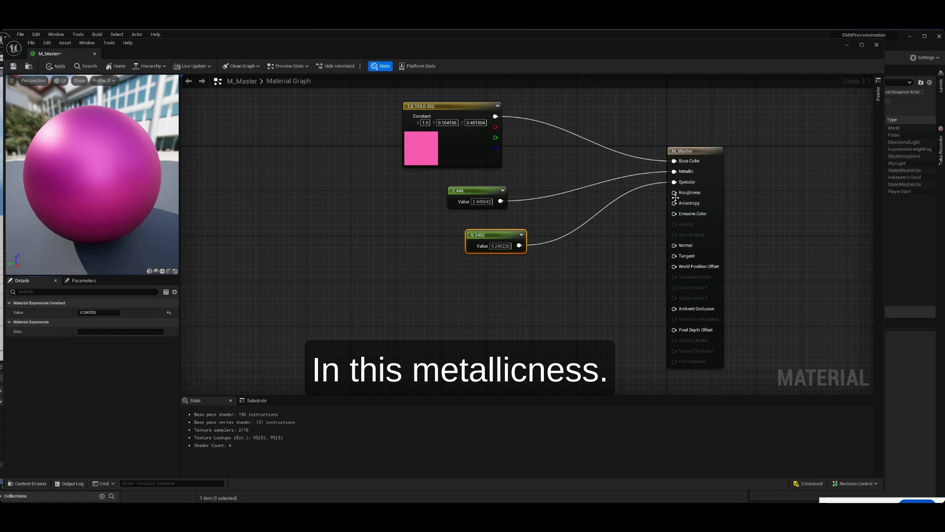
click(502, 276)
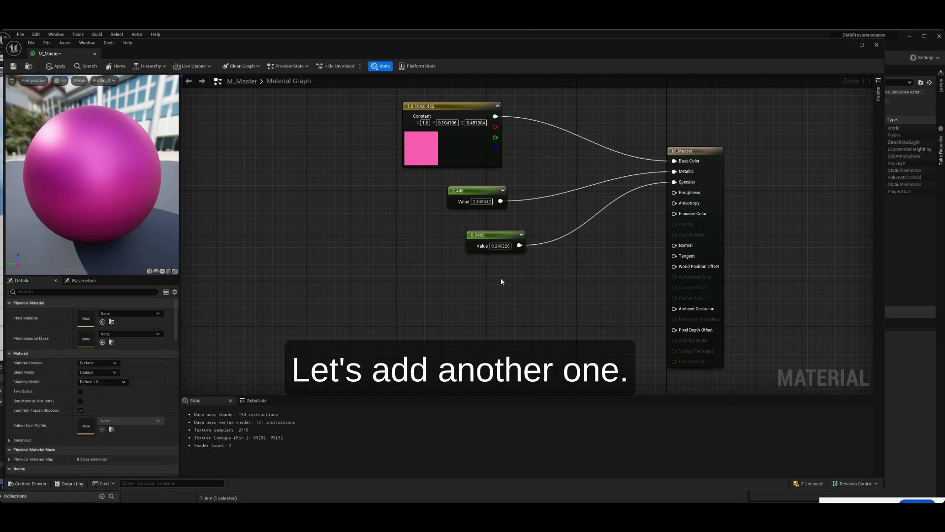
click(459, 274)
drag(500, 289, 675, 193)
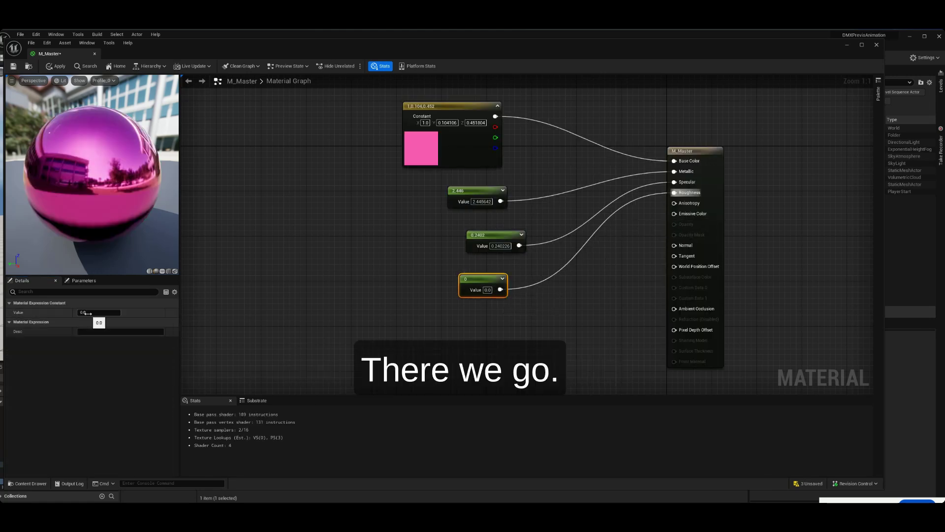
mouse_move(106, 315)
mouse_down()
mouse_move(54, 319)
mouse_move(103, 312)
mouse_up()
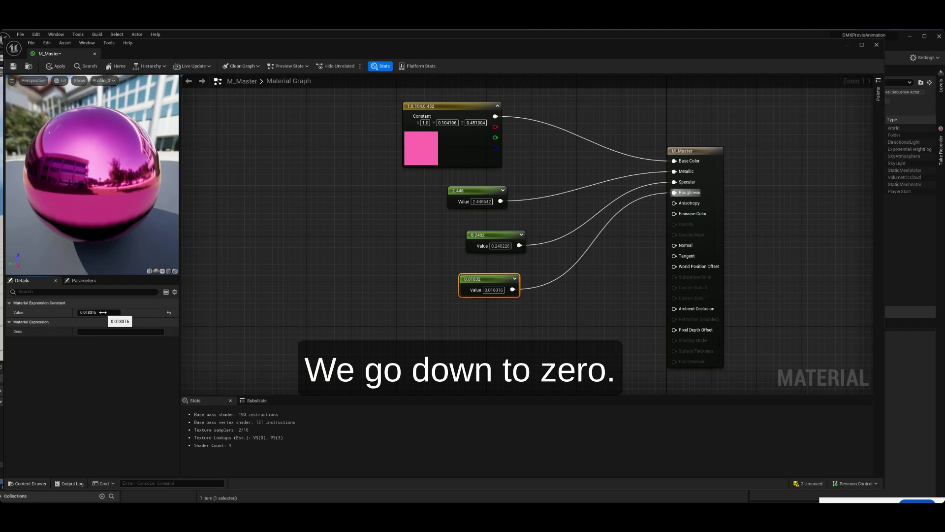
click(99, 312)
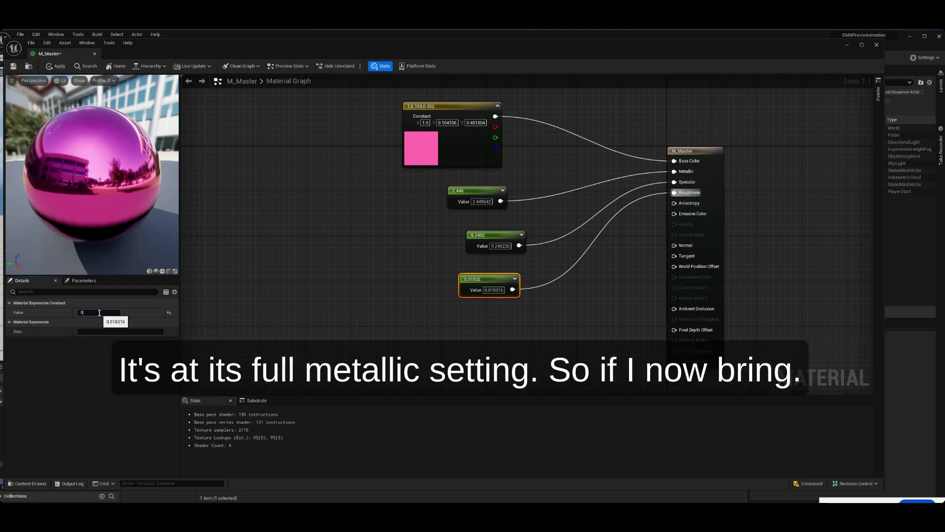
key(Return)
- Try the Metallic constant at 0, and raise it to about 3.279
click(489, 190)
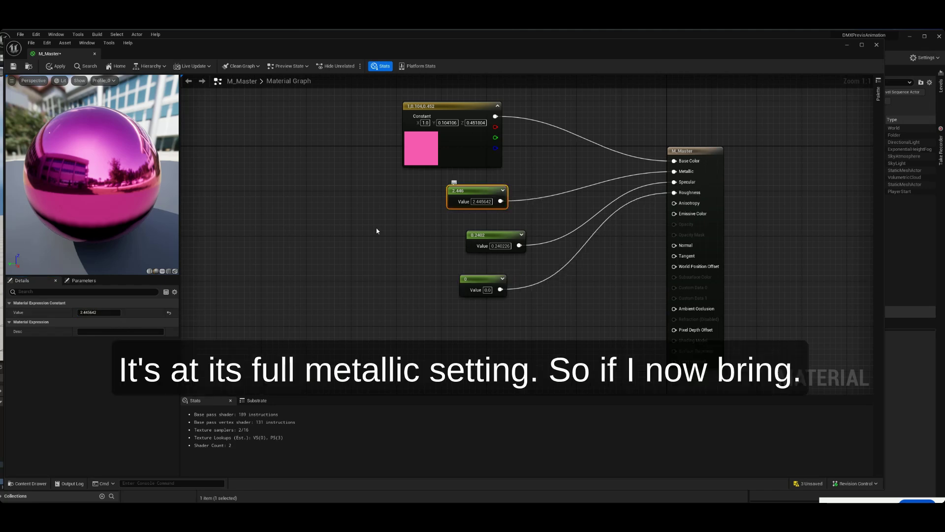
text(0)
key(Return)
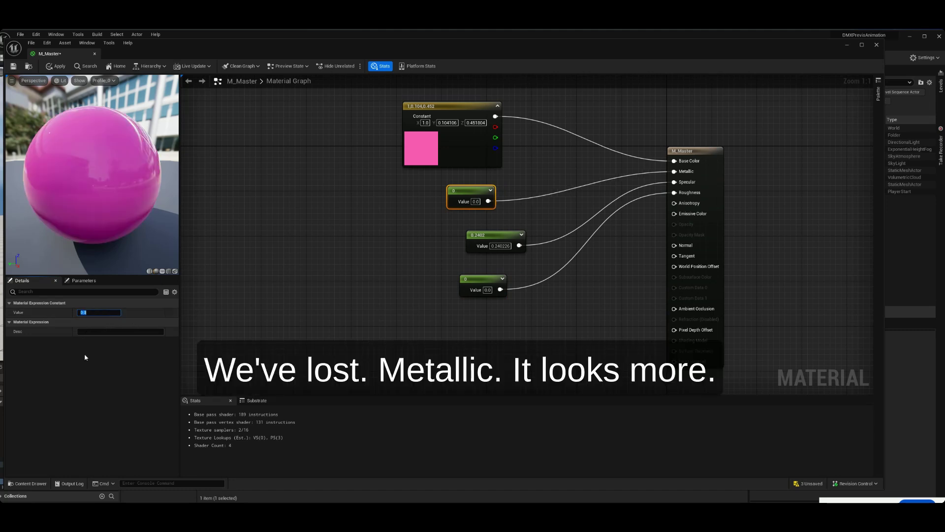
mouse_move(99, 312)
mouse_down()
mouse_move(113, 312)
mouse_move(105, 311)
mouse_up()
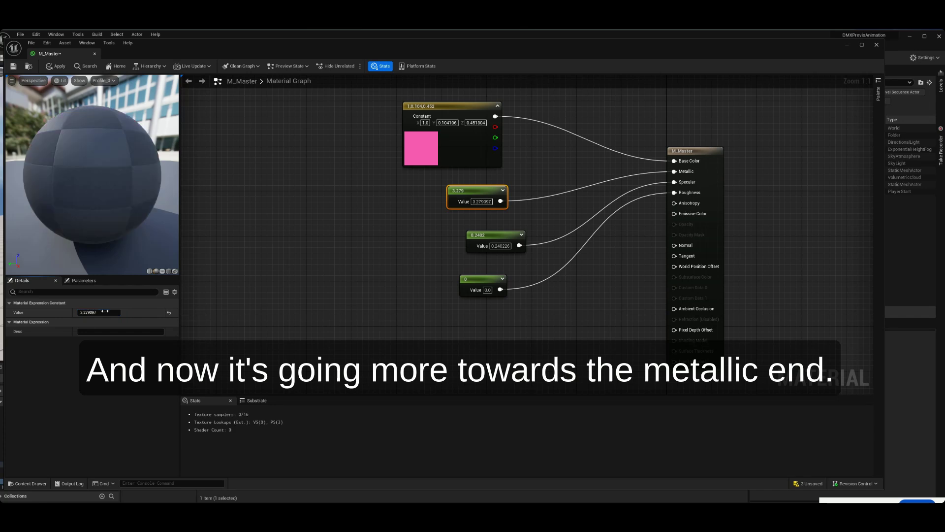
- Try the Specular constant at about 3.754, and set it to about 1.191, checking the reflections on the preview sphere
click(477, 236)
mouse_move(90, 314)
mouse_down()
mouse_move(105, 314)
mouse_move(89, 312)
mouse_up()
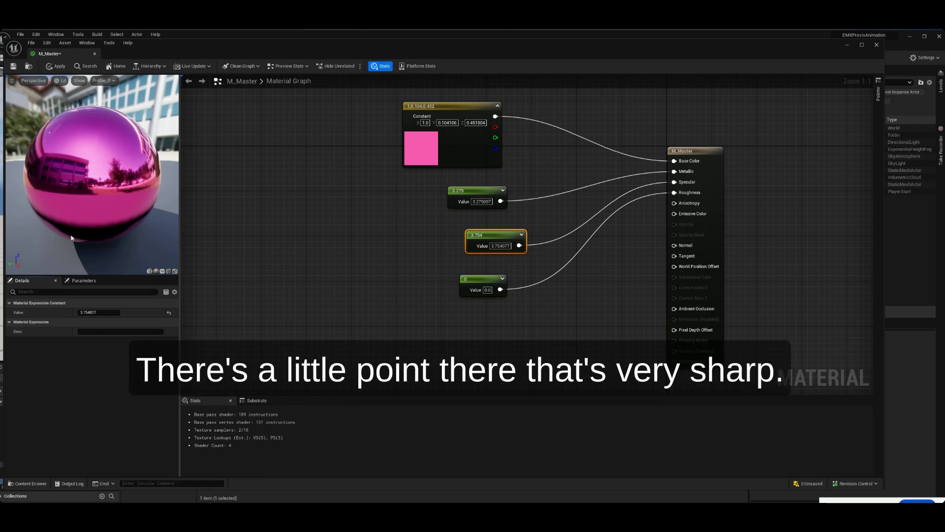
mouse_move(91, 313)
mouse_down()
mouse_move(109, 321)
mouse_move(94, 312)
mouse_up()
drag(73, 166, 158, 231)
- Stack the Metallic, Specular and Roughness constants in a tidy column beneath the pink colour node
drag(492, 192, 459, 180)
drag(479, 232, 426, 205)
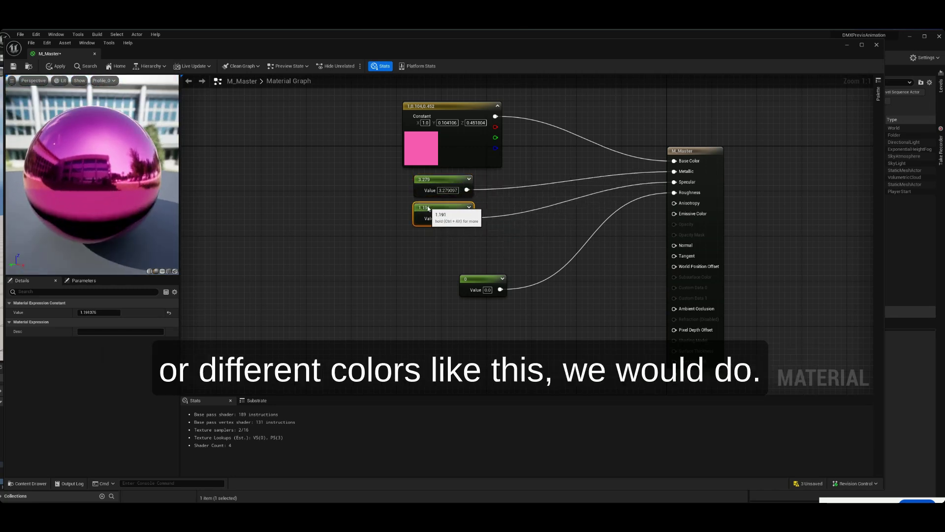
drag(484, 277, 440, 242)
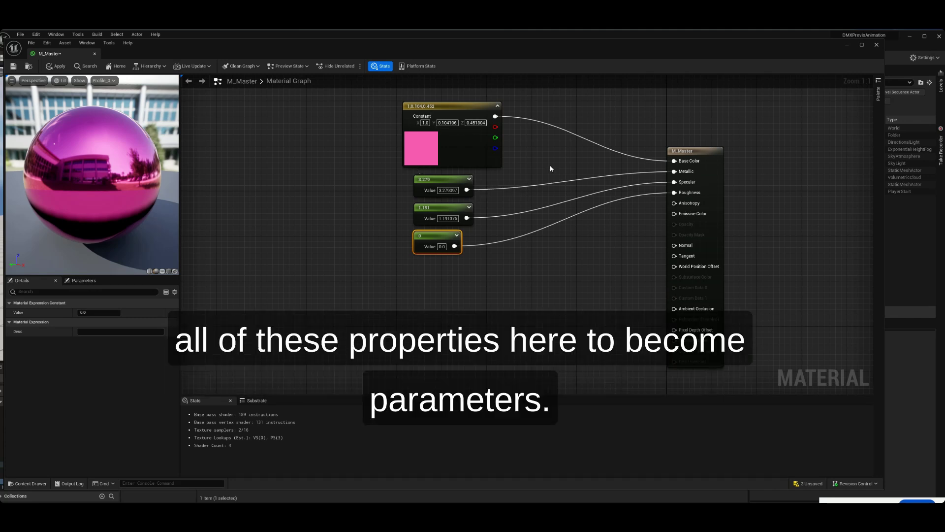
- Promote the Emissive Color input of M_Master to a parameter and place its node below the Roughness constant
right_drag(550, 169, 548, 255)
click(582, 151)
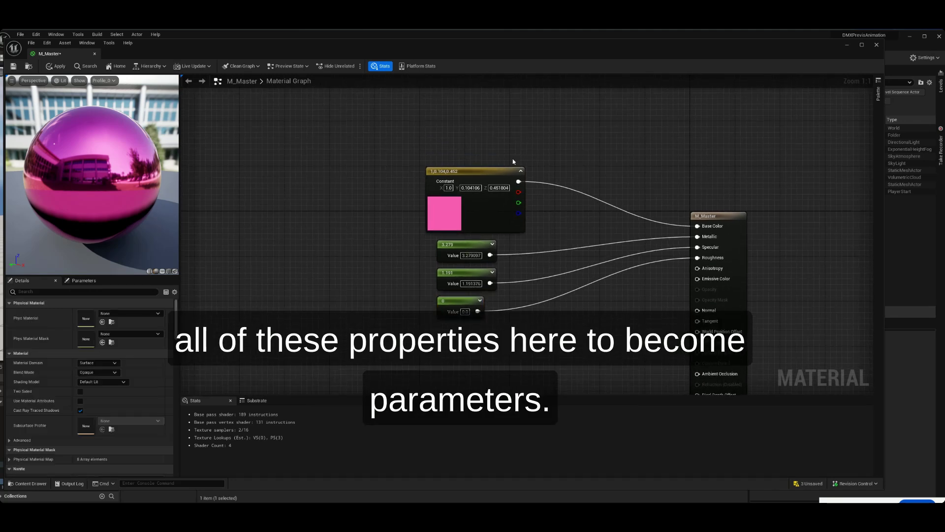
right_drag(614, 308, 639, 269)
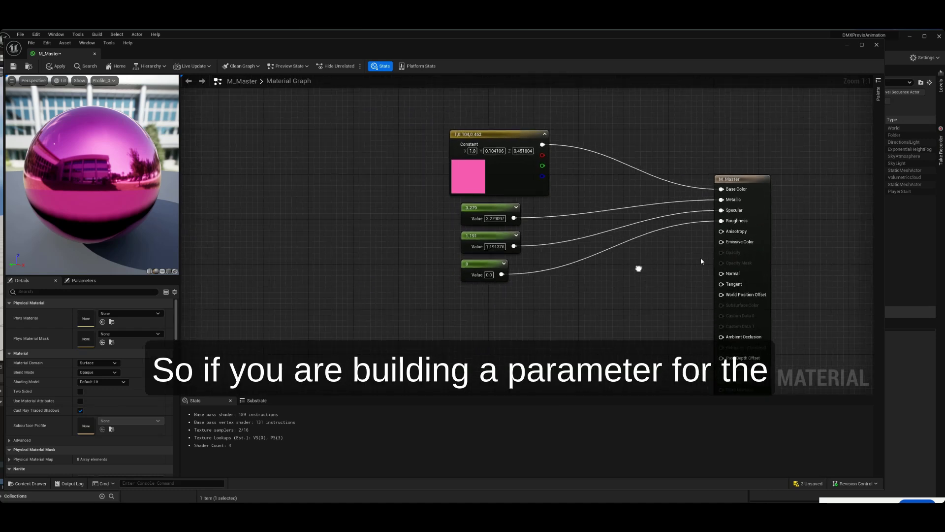
right_click(722, 242)
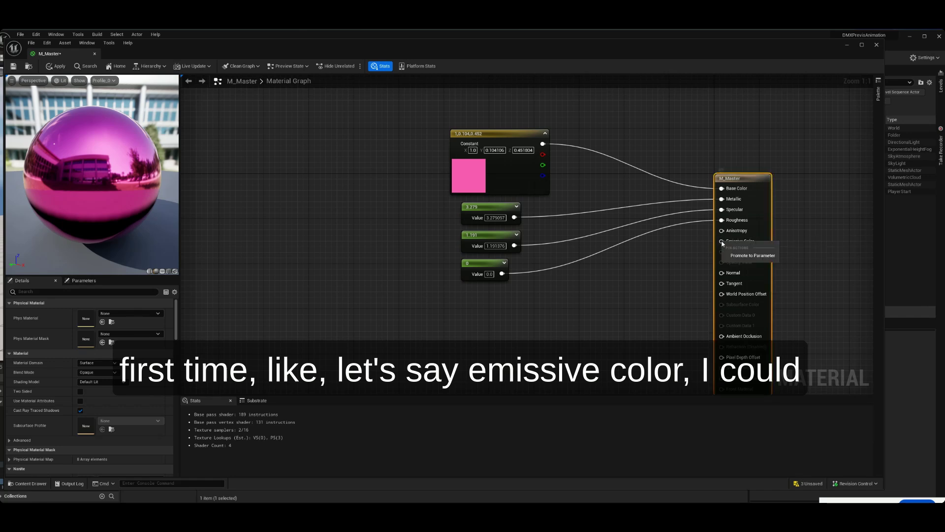
click(760, 256)
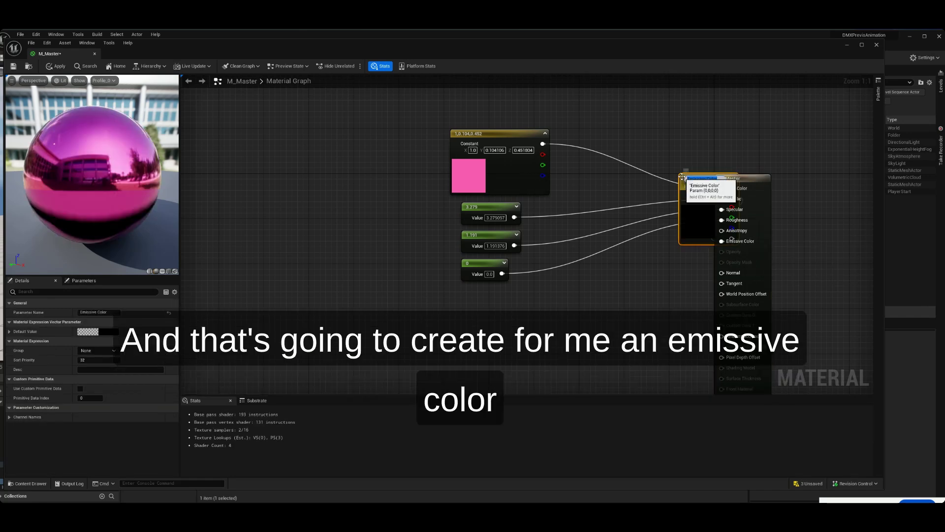
drag(682, 177, 476, 348)
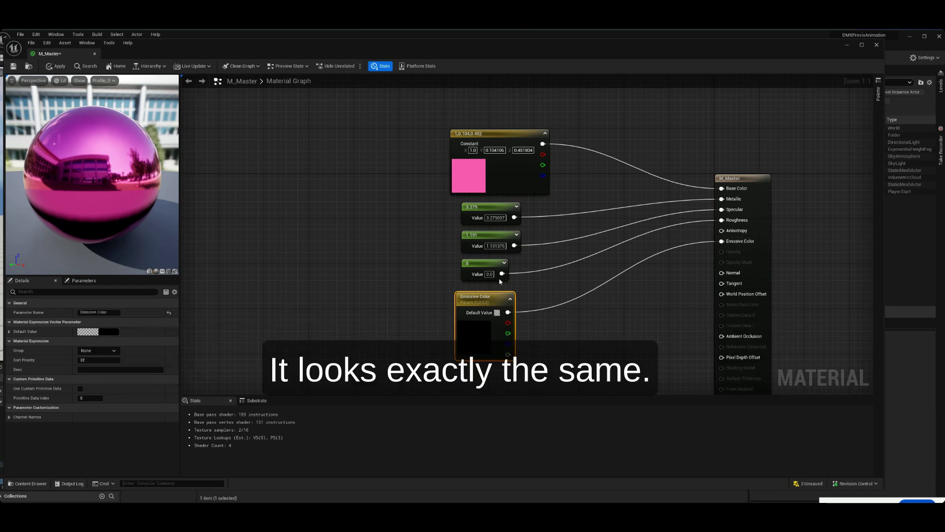
- Set the Emissive Color parameter's default value to a light purple and darken it to a nearly black purple
click(109, 333)
mouse_move(150, 383)
mouse_down()
mouse_move(155, 375)
mouse_move(140, 368)
mouse_up()
click(207, 500)
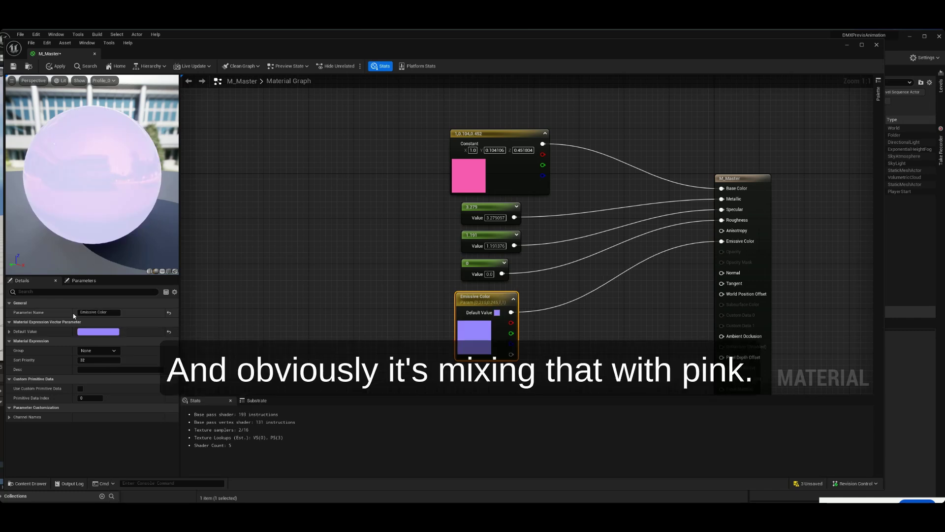
click(96, 333)
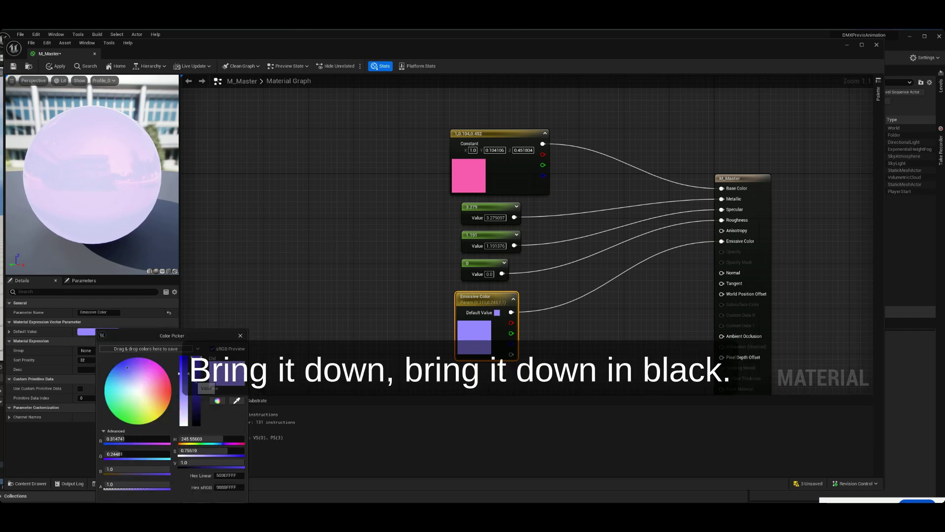
drag(197, 360, 196, 424)
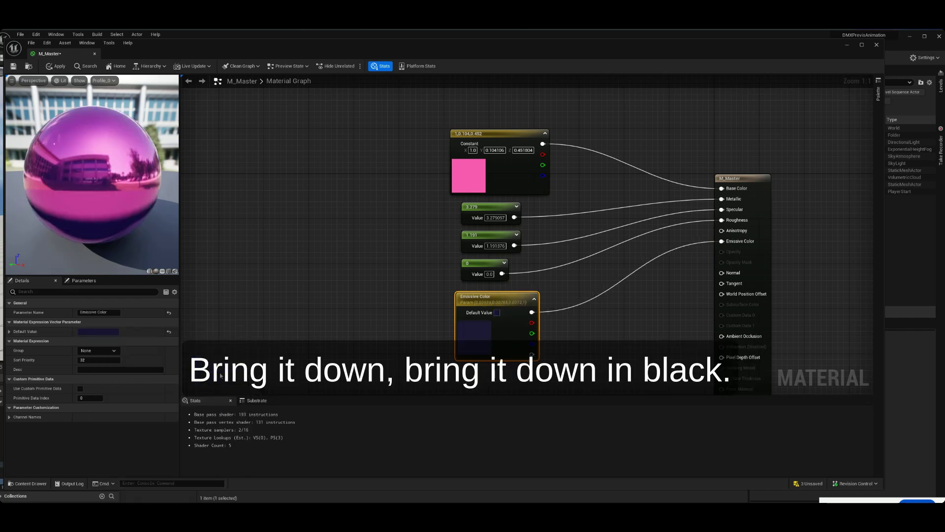
click(85, 213)
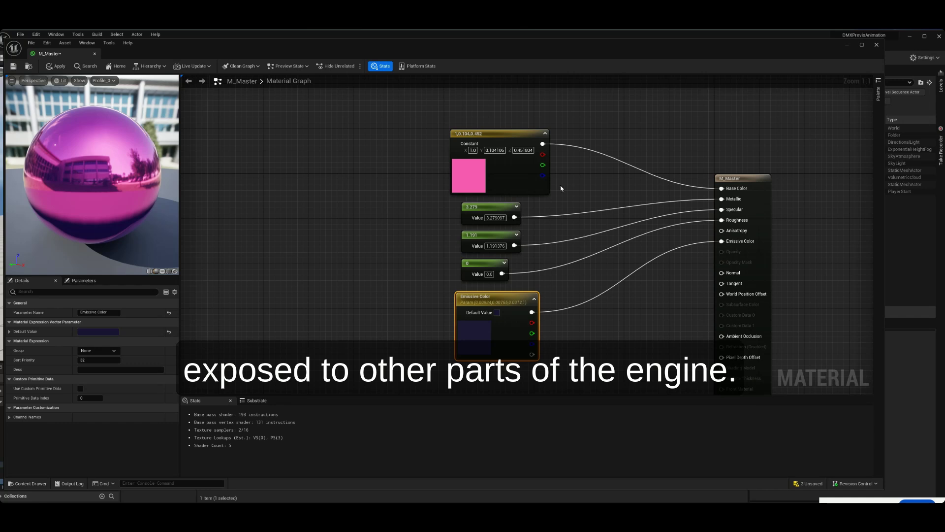
- Convert the pink Base Color constant to a parameter named BaseColour
click(516, 134)
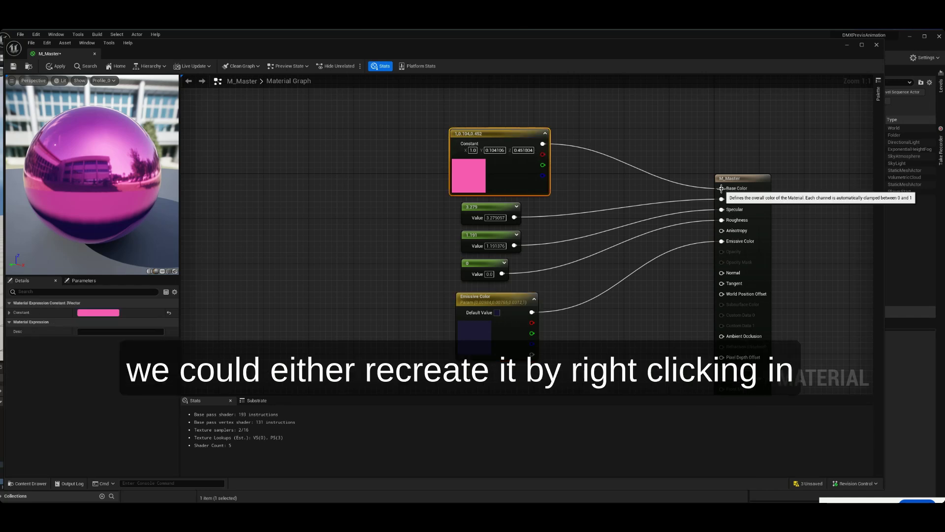
click(719, 189)
click(635, 126)
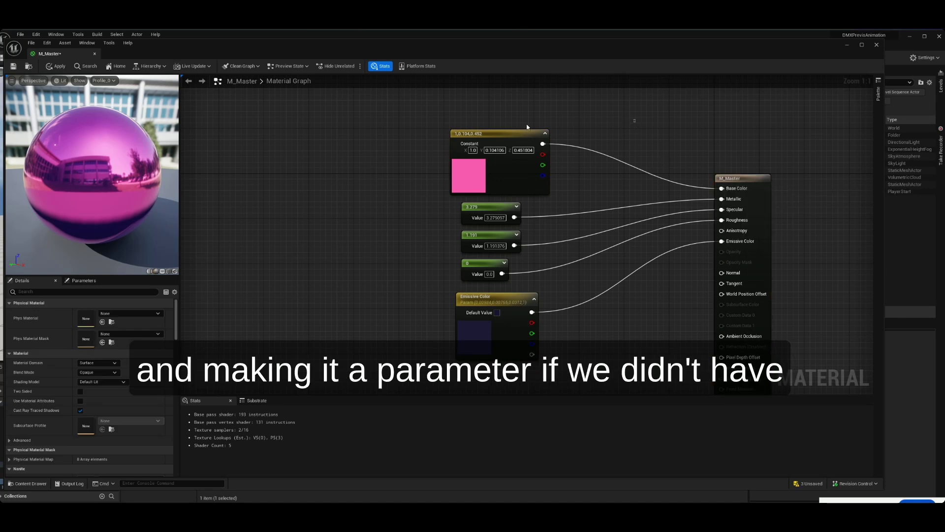
click(490, 133)
right_click(491, 134)
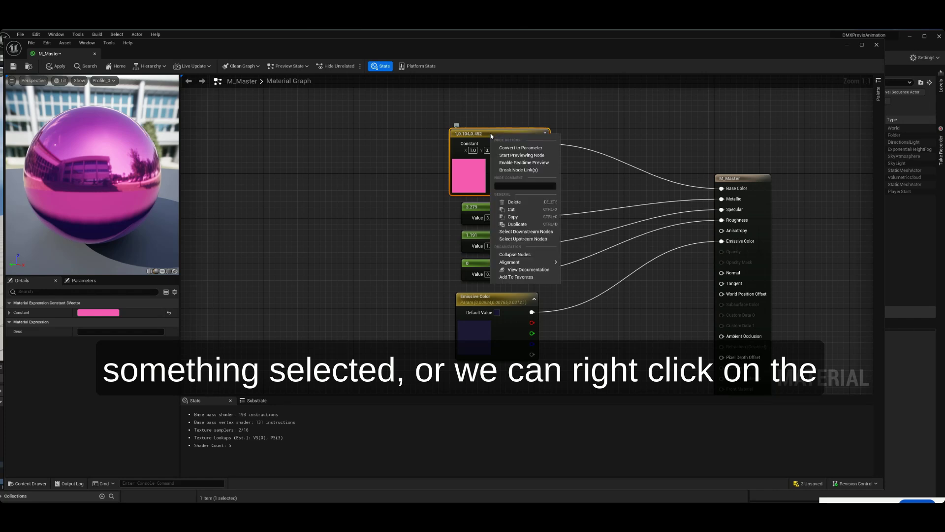
click(532, 150)
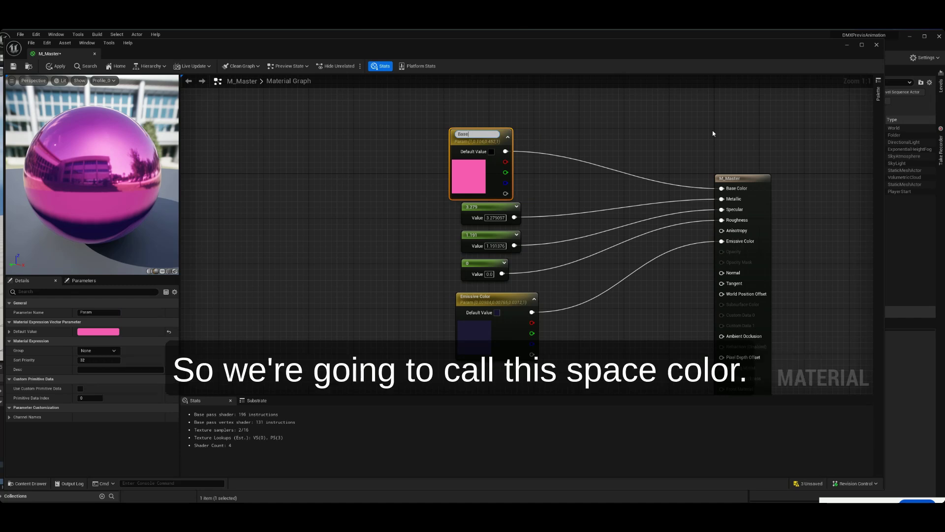
text(BaseColour)
key(Return)
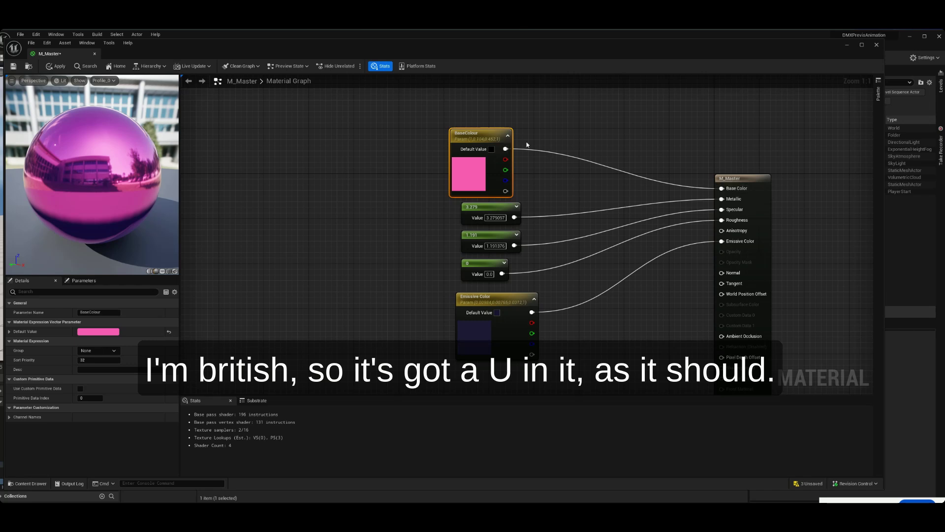
- Convert the three scalar constants to parameters named Metallic, Specular and Roughness, matching the inputs they feed
click(487, 205)
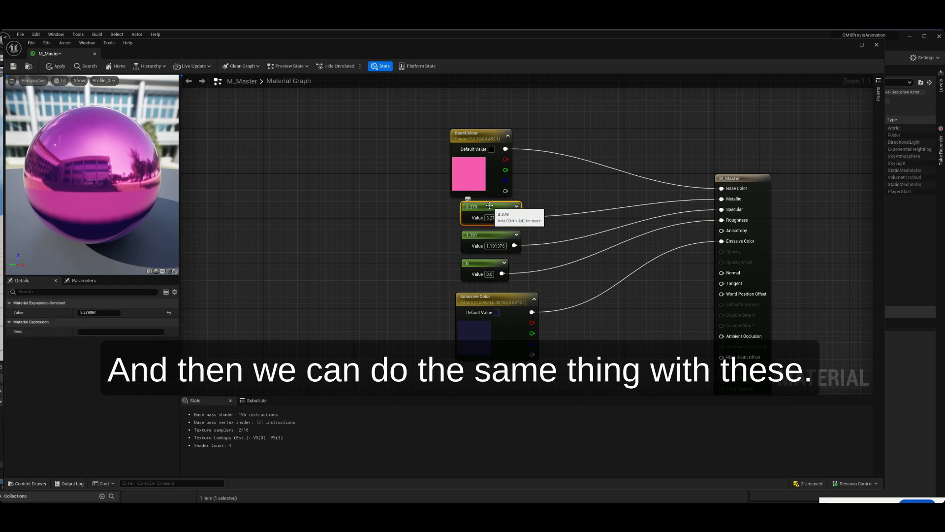
right_click(487, 206)
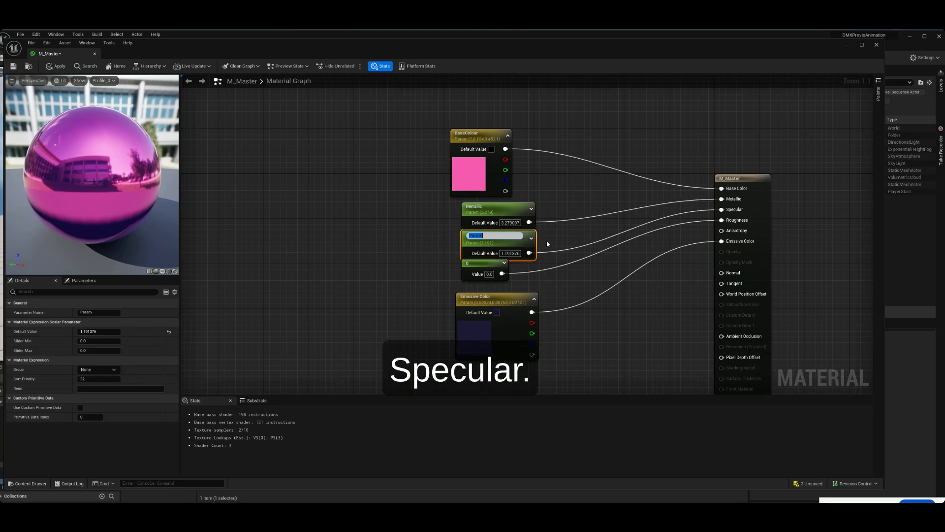
text(Specular)
key(Return)
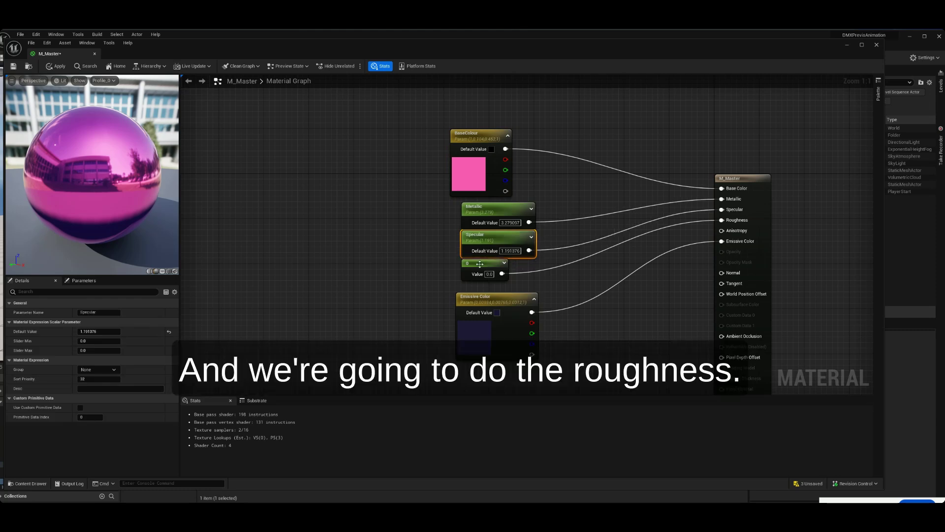
right_click(486, 270)
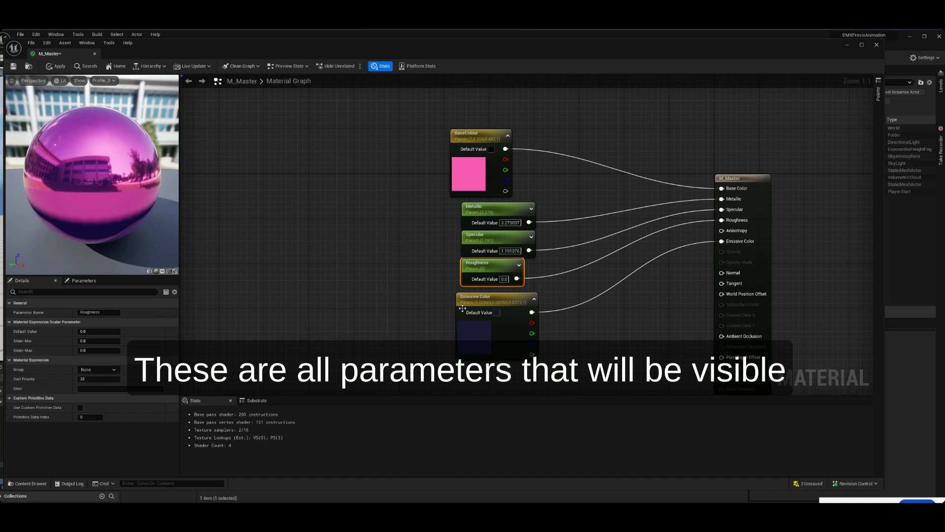
- Save the M_Master material and close its editor
click(415, 175)
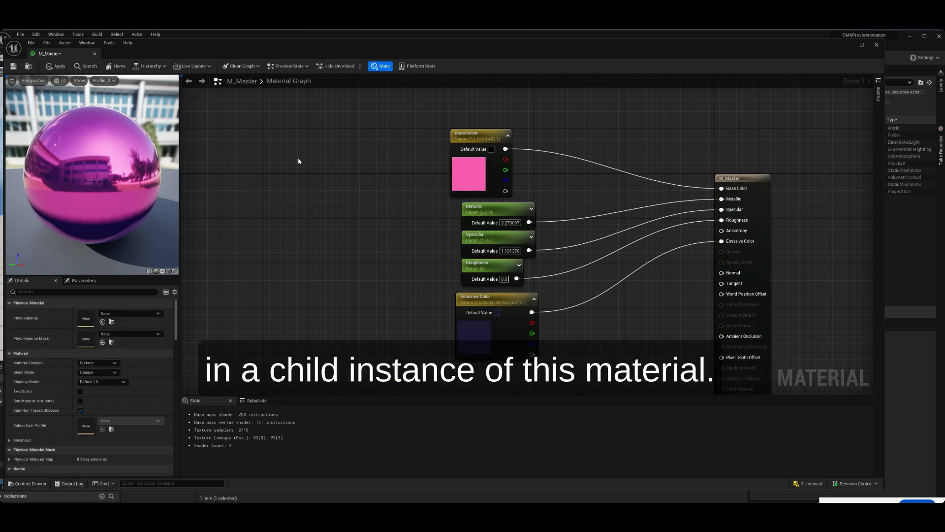
click(14, 66)
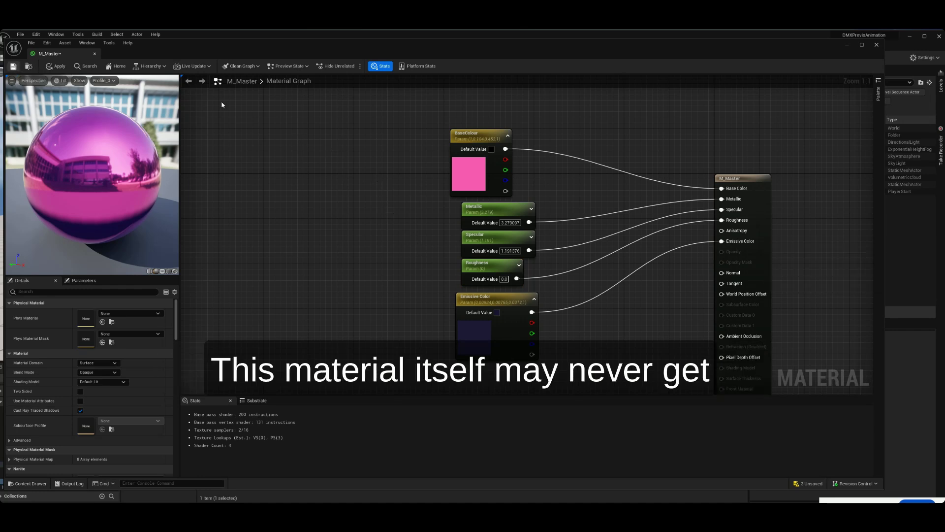
click(94, 55)
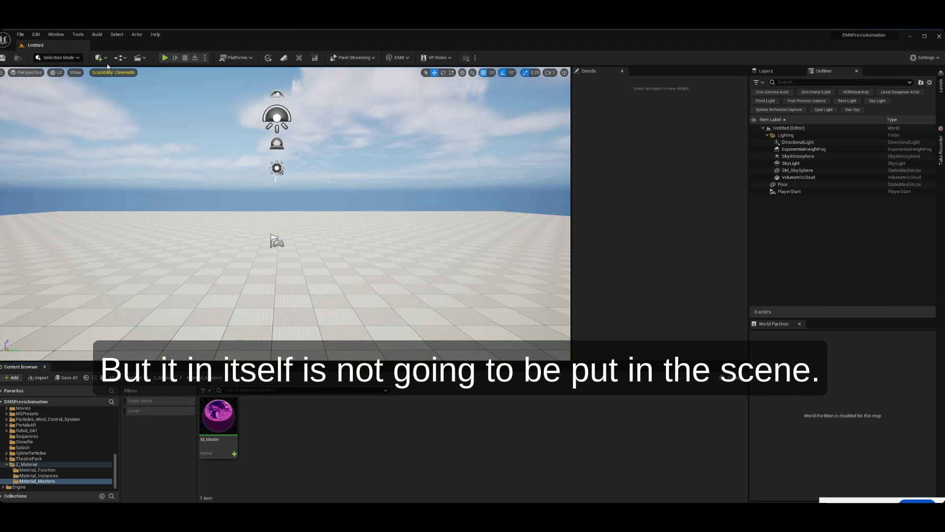
- Add a basic sphere shape to the level
click(99, 58)
mouse_move(123, 140)
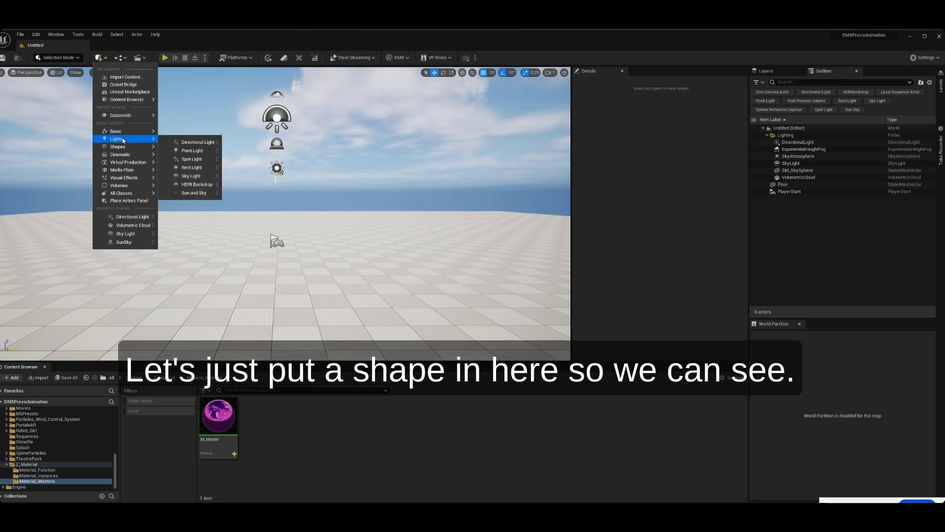
click(192, 158)
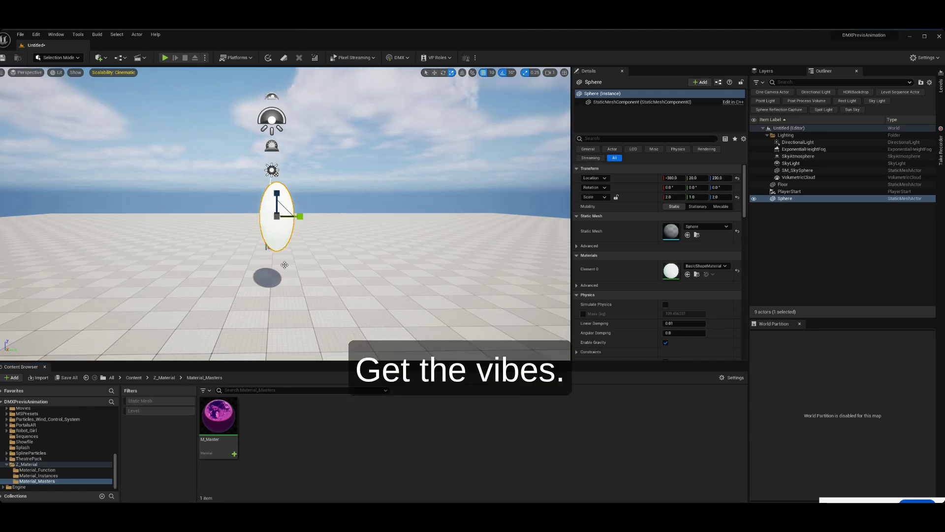
- Scale the new sphere uniformly to 3.0 in the level
key(ctrl+z)
right_click(287, 262)
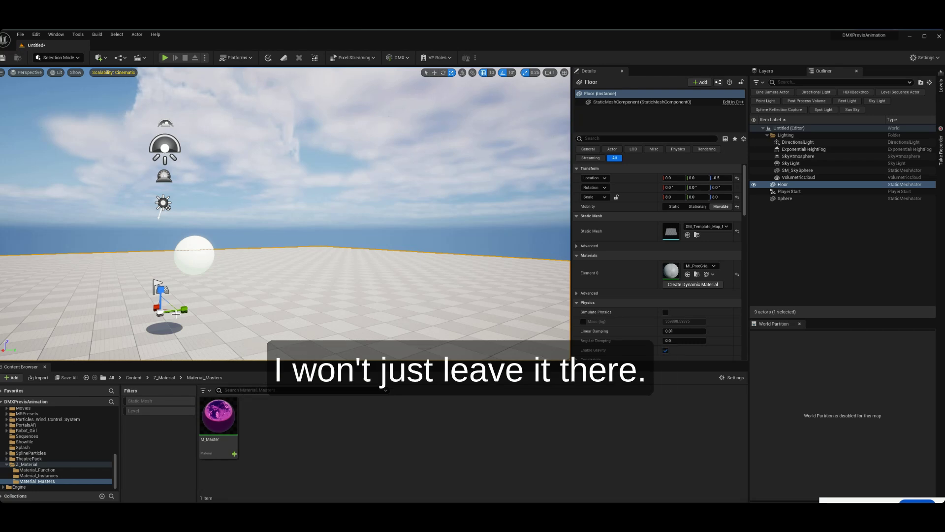
drag(176, 313, 181, 254)
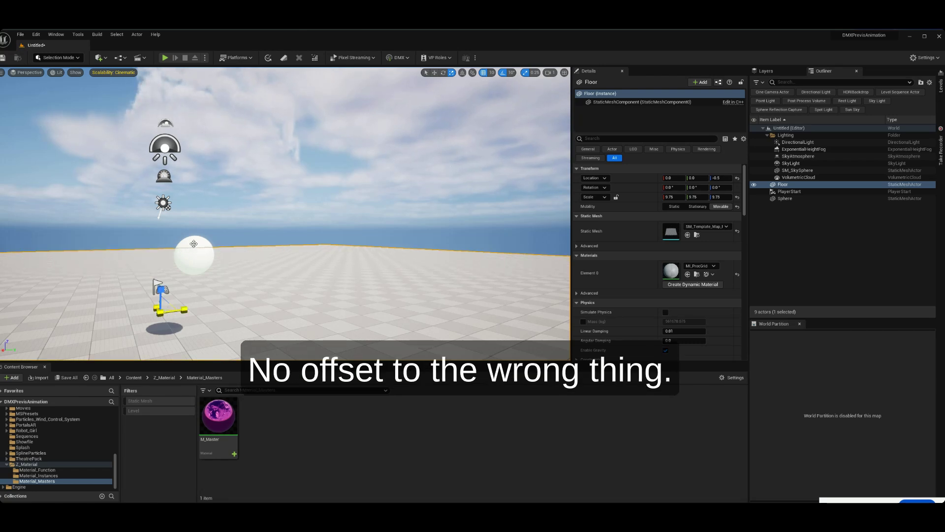
click(193, 244)
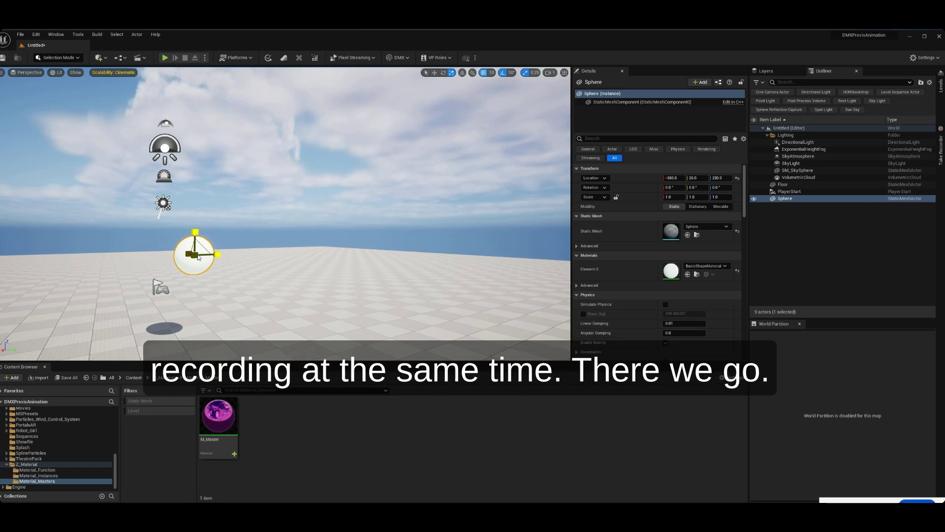
drag(198, 257, 212, 236)
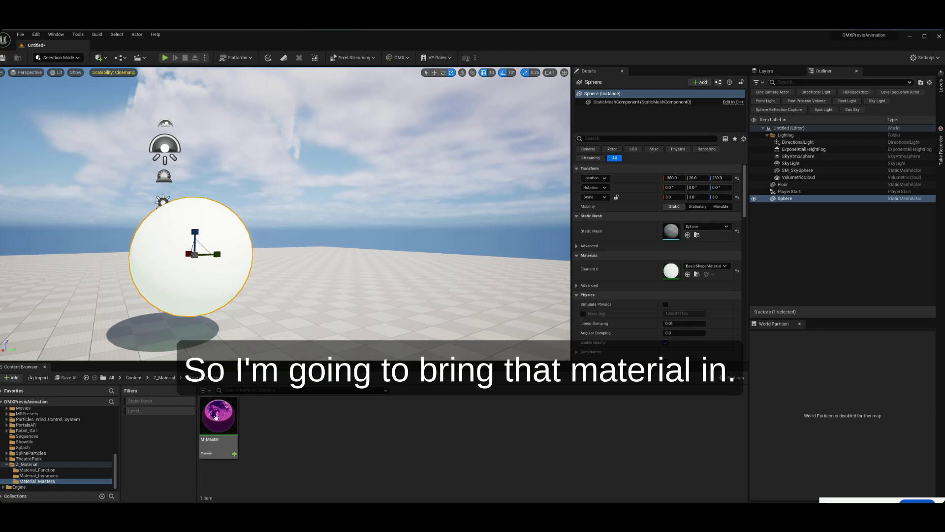
- Try M_Master on the sphere and reset the sphere's material slot to its default
drag(216, 417, 207, 219)
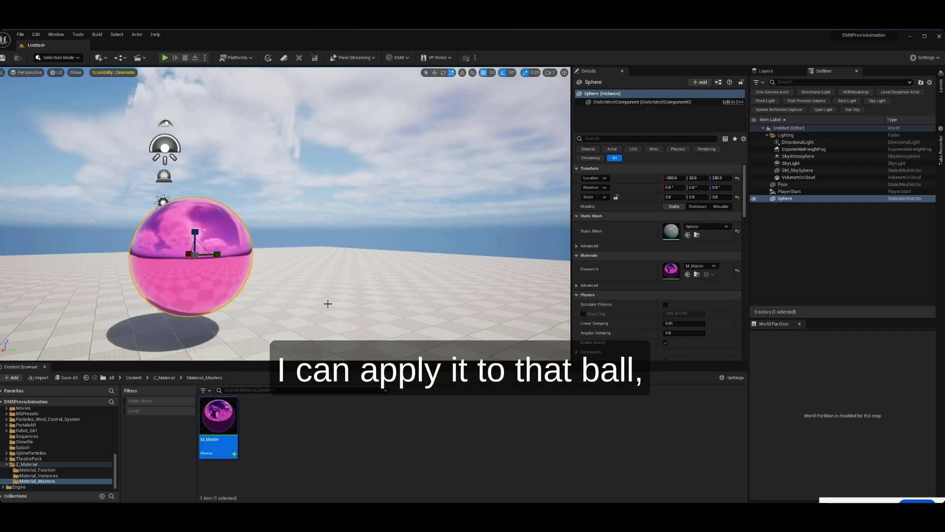
right_drag(328, 304, 340, 253)
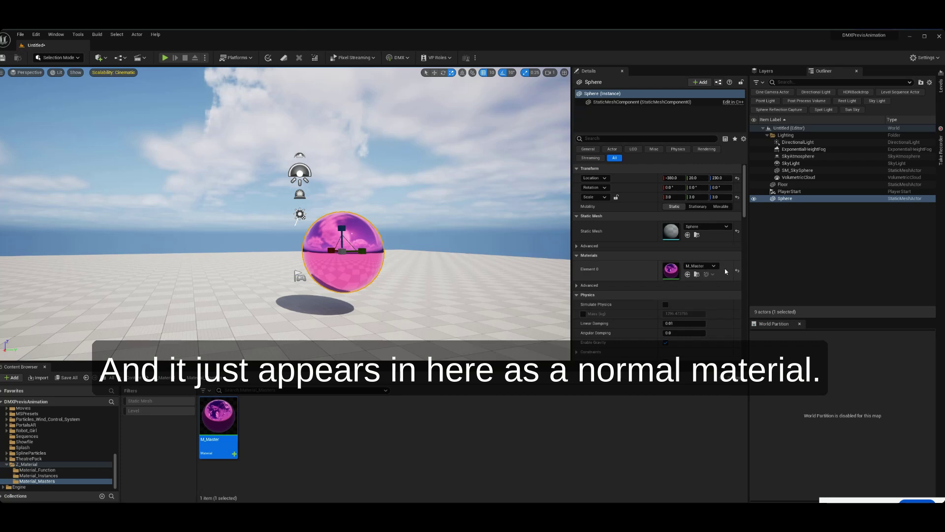
click(737, 271)
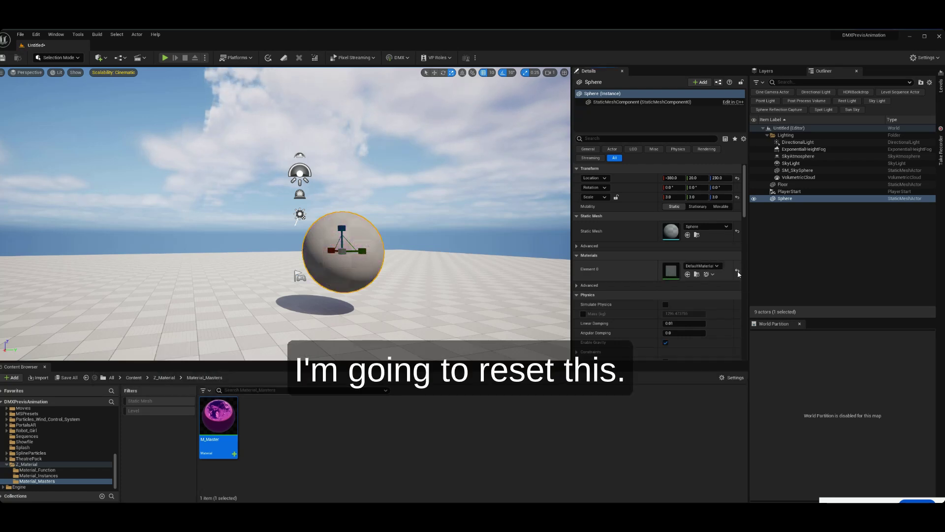
click(294, 449)
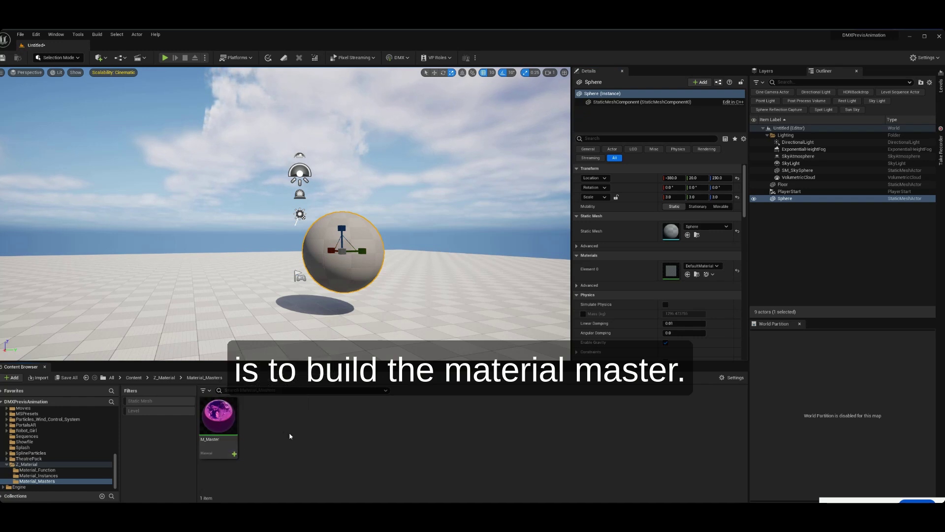
- Create a material instance of M_Master and name it MI_Pink
right_click(236, 419)
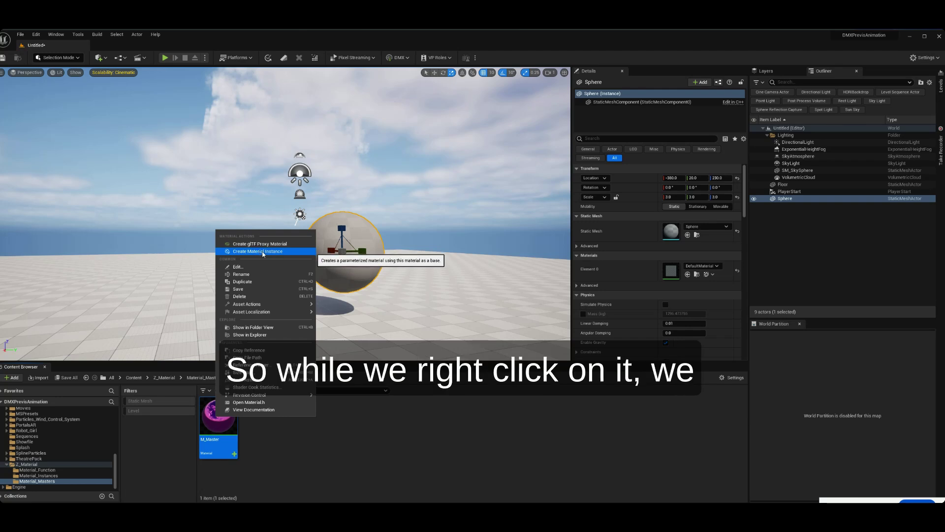
click(262, 253)
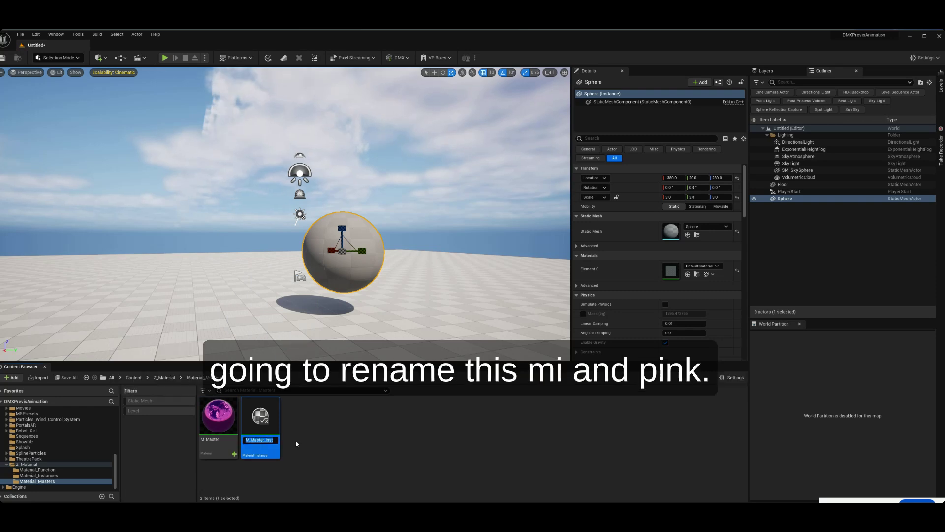
text(MI_Pink)
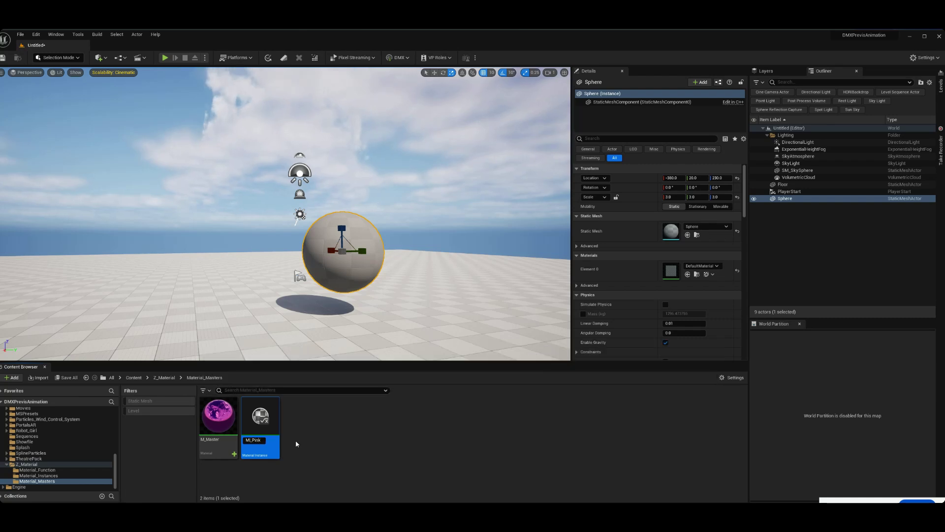
key(Return)
- Create a second material instance of M_Master and name it MI_Blue
click(215, 421)
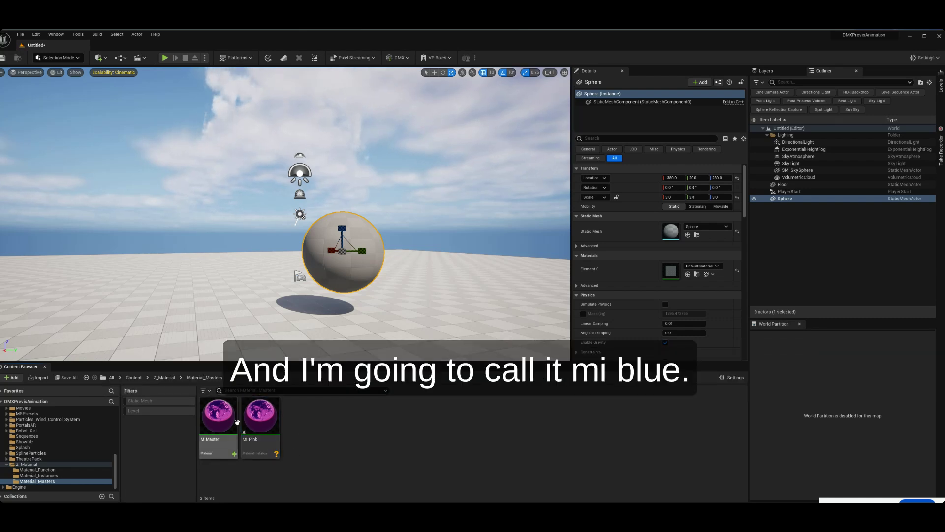
right_click(215, 421)
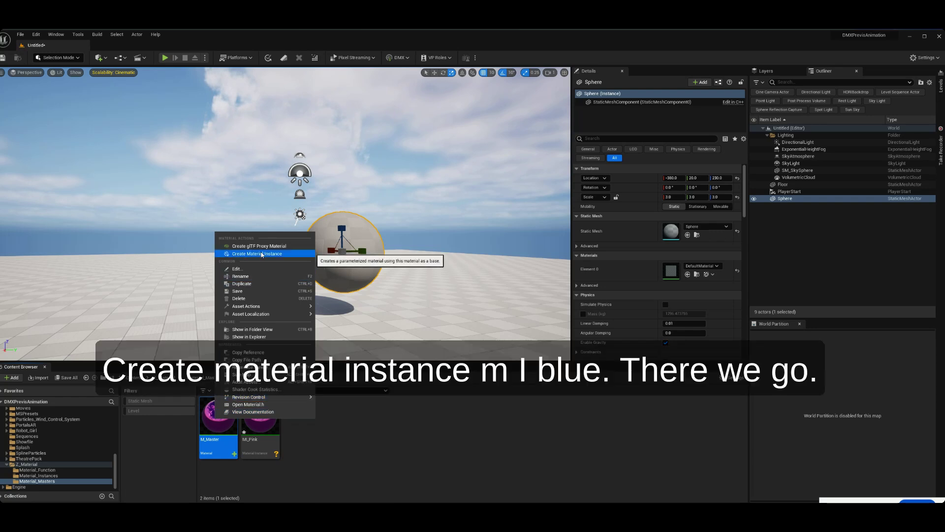
click(256, 254)
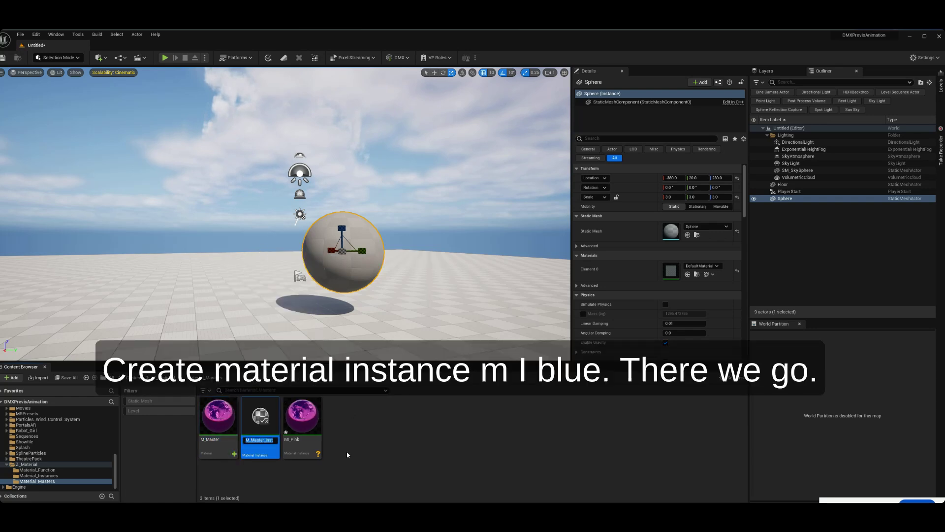
text(MI_Blue)
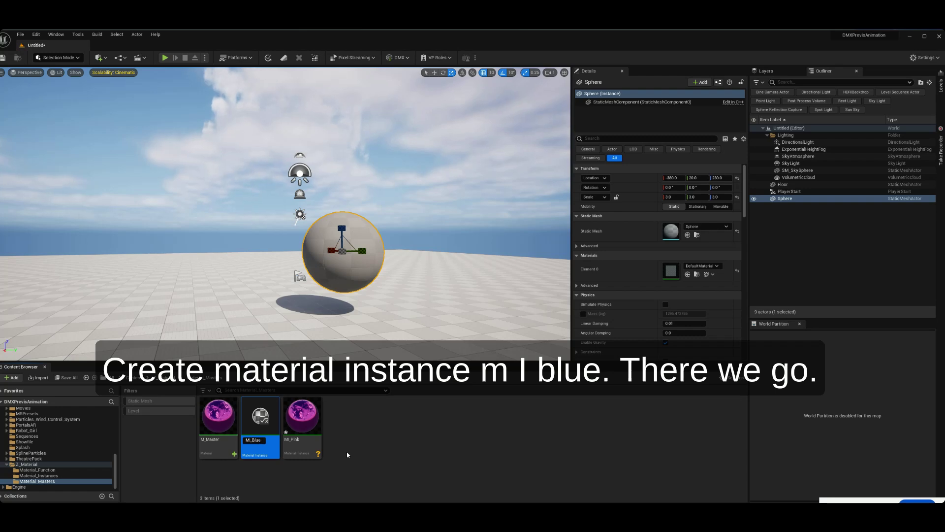
key(Return)
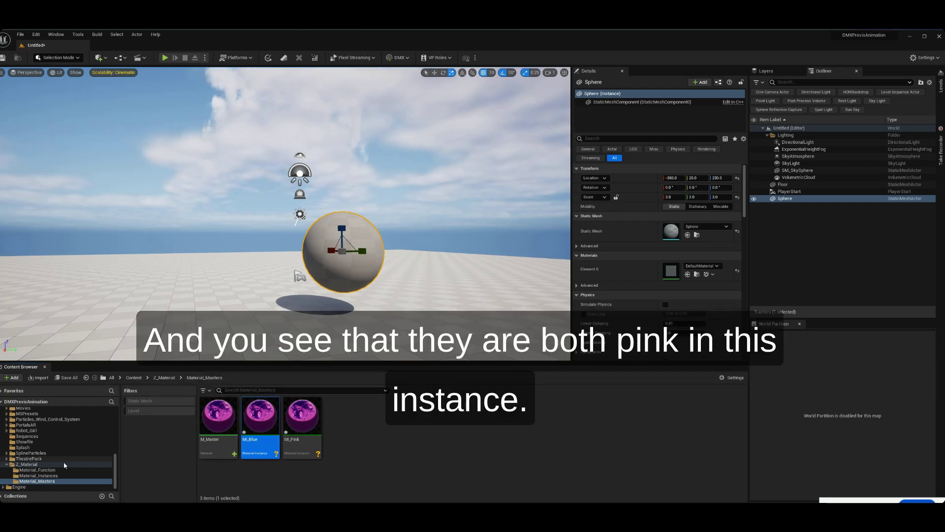
- Move MI_Blue and MI_Pink into the Material_Instances folder and open that folder
ctrl+click(302, 417)
drag(302, 417, 51, 475)
click(65, 491)
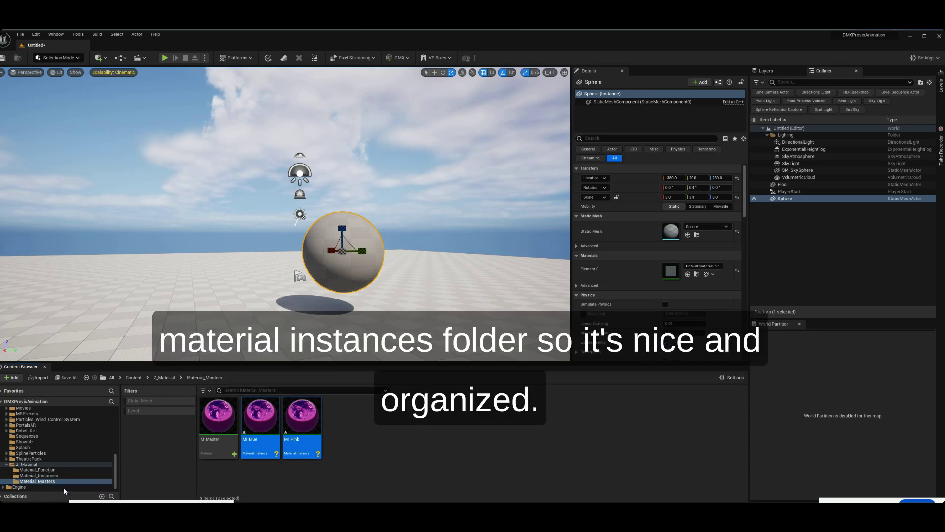
click(40, 476)
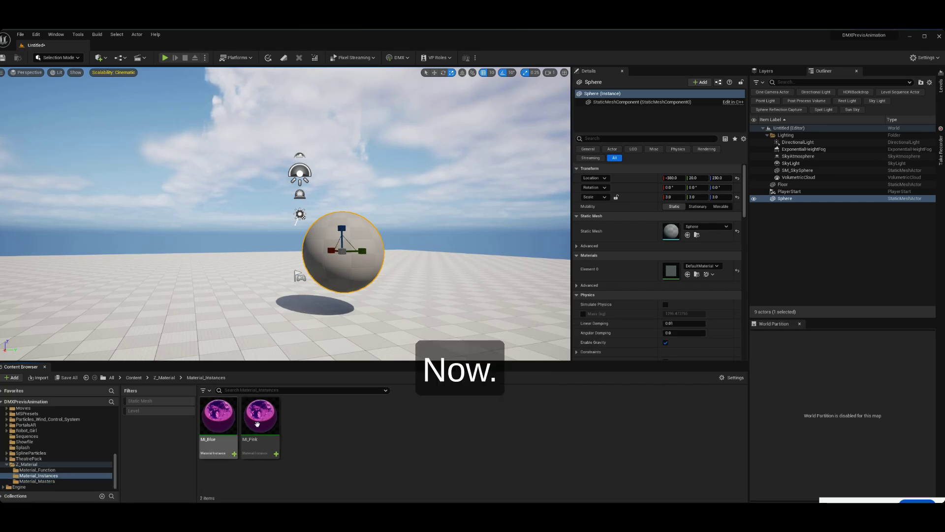
- Open MI_Pink, examine its exposed parameters and preview sphere from different angles, and close it
click(267, 419)
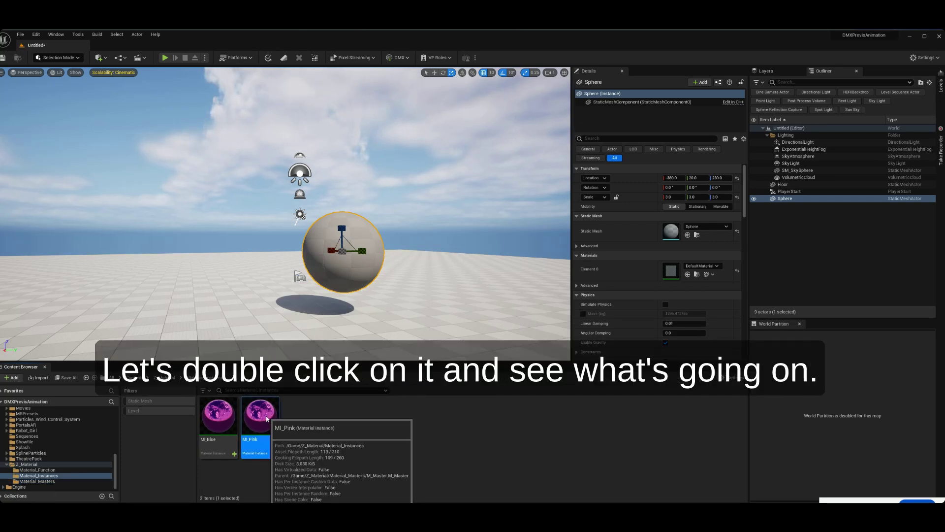
double_click(267, 419)
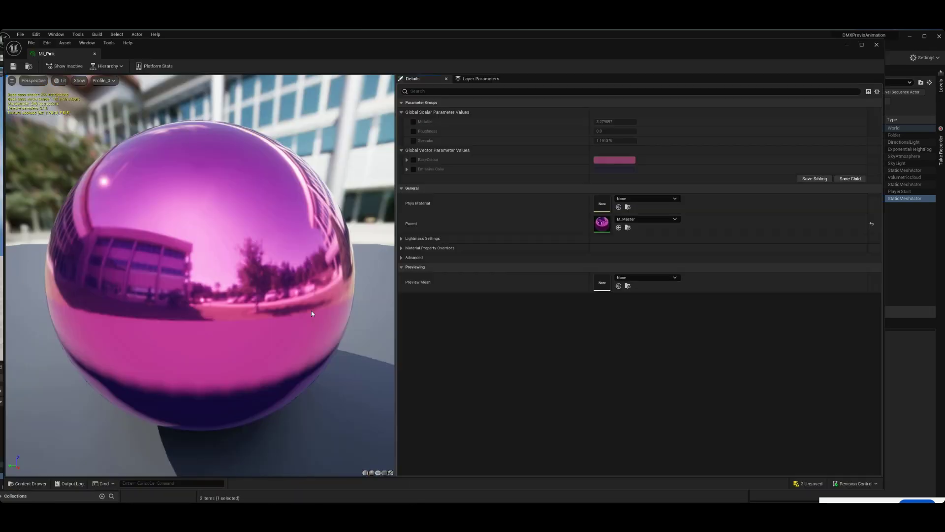
mouse_move(161, 276)
mouse_down()
mouse_move(156, 193)
mouse_move(149, 270)
mouse_up()
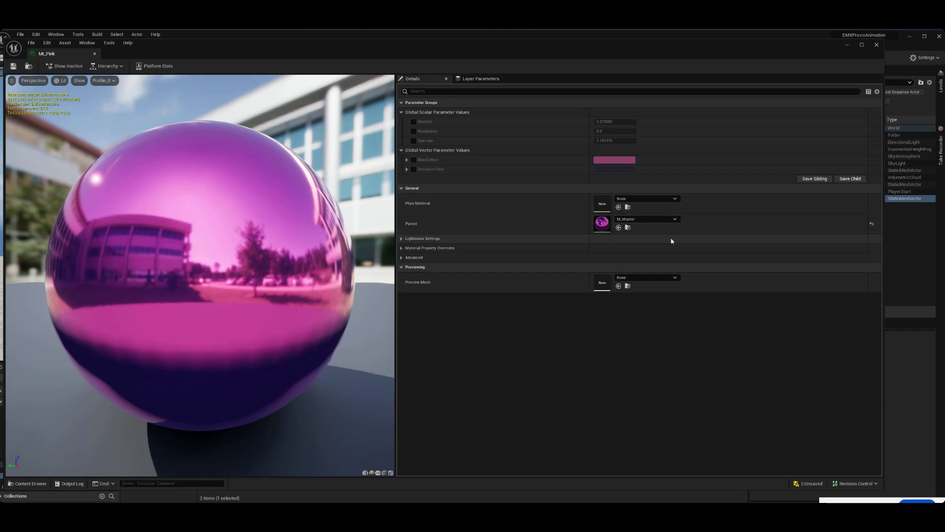
mouse_move(158, 237)
mouse_down()
mouse_move(163, 199)
mouse_move(160, 224)
mouse_up()
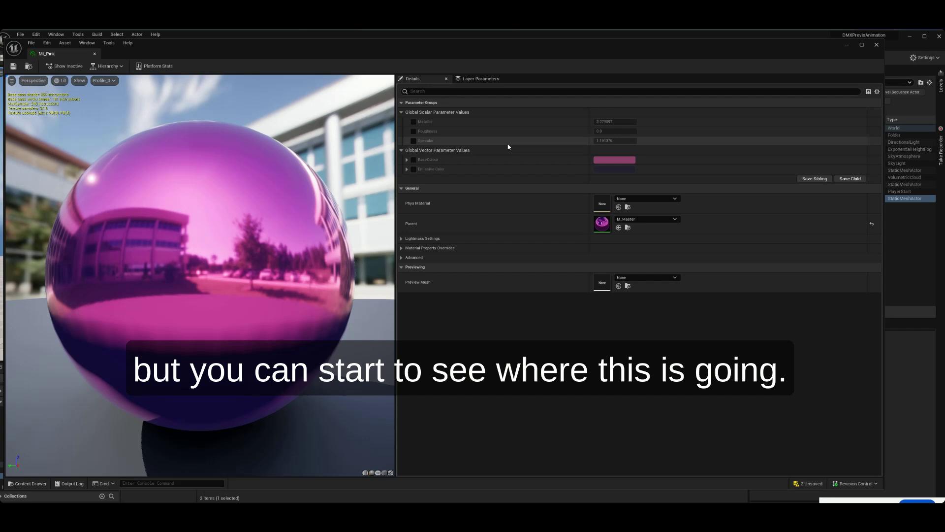
click(94, 53)
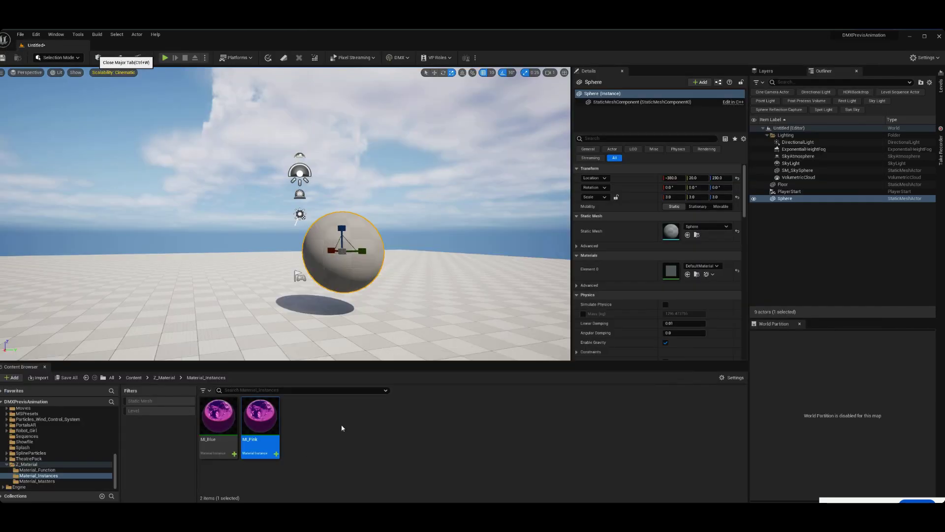
- Open MI_Blue, enable its BaseColour and Emissive Color overrides, and set BaseColour to a saturated blue
click(217, 416)
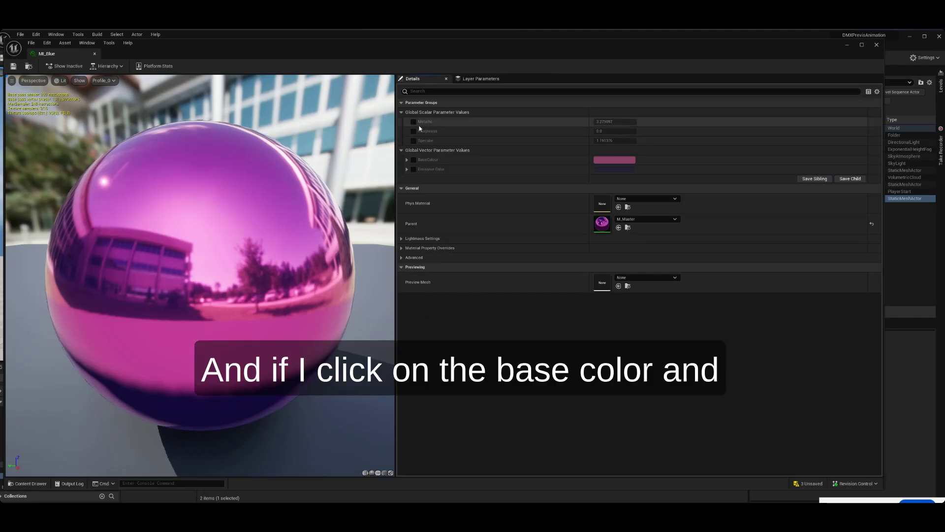
click(413, 160)
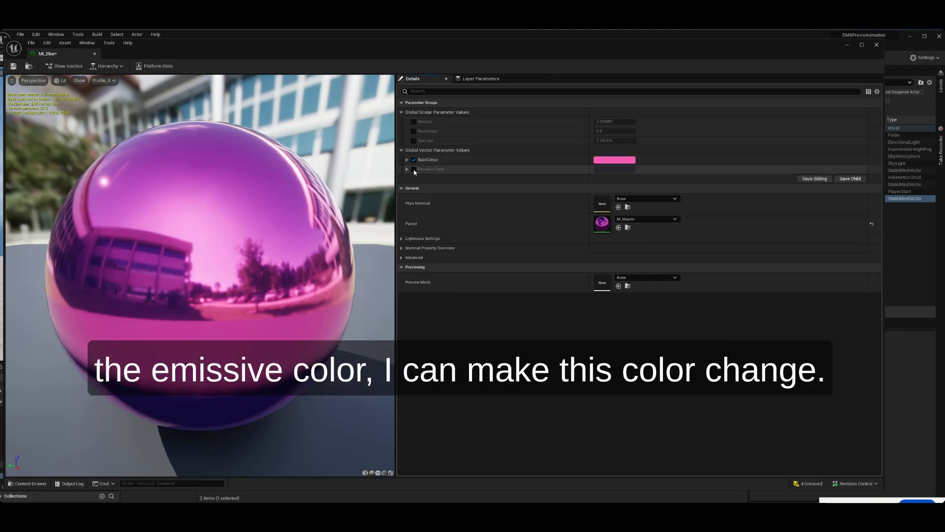
click(413, 169)
click(609, 160)
drag(677, 212, 636, 193)
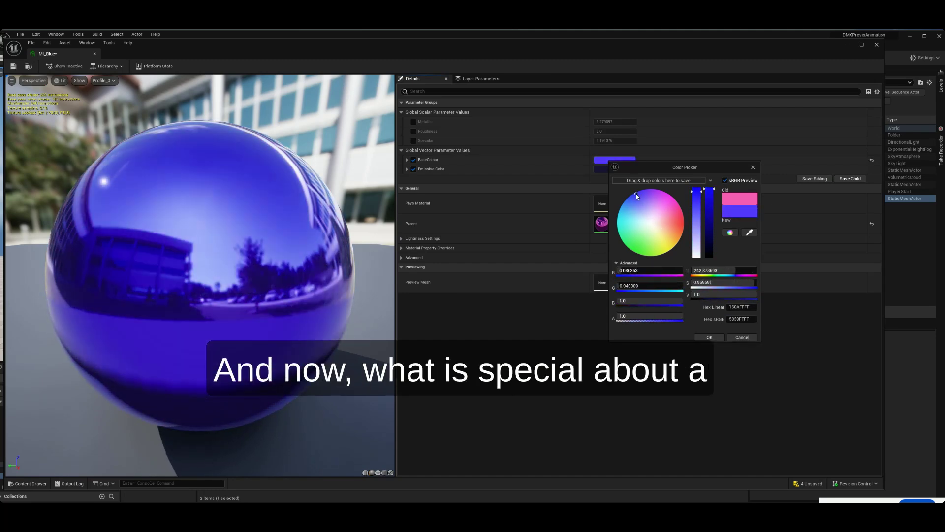
click(703, 337)
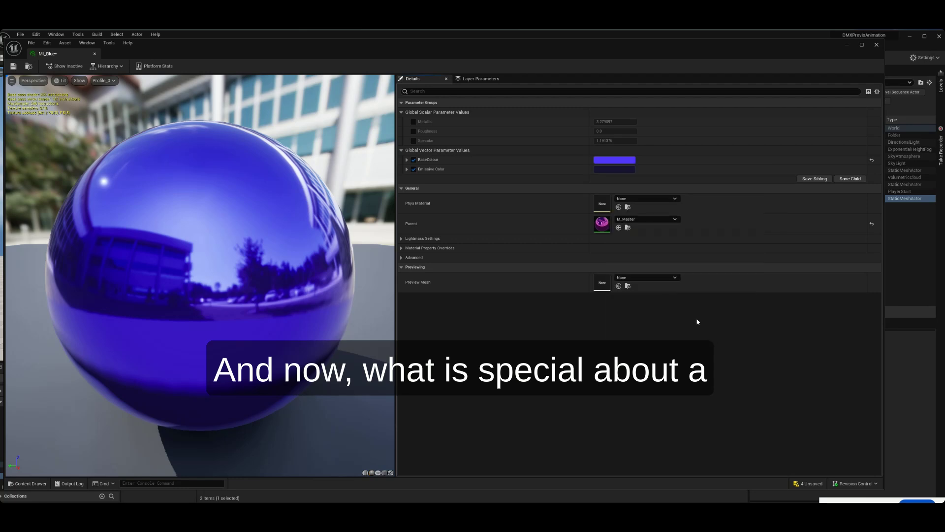
- Set MI_Blue's Emissive Color to a very dark red and move its editor window aside to uncover the sphere in the level
click(611, 171)
drag(650, 220, 682, 241)
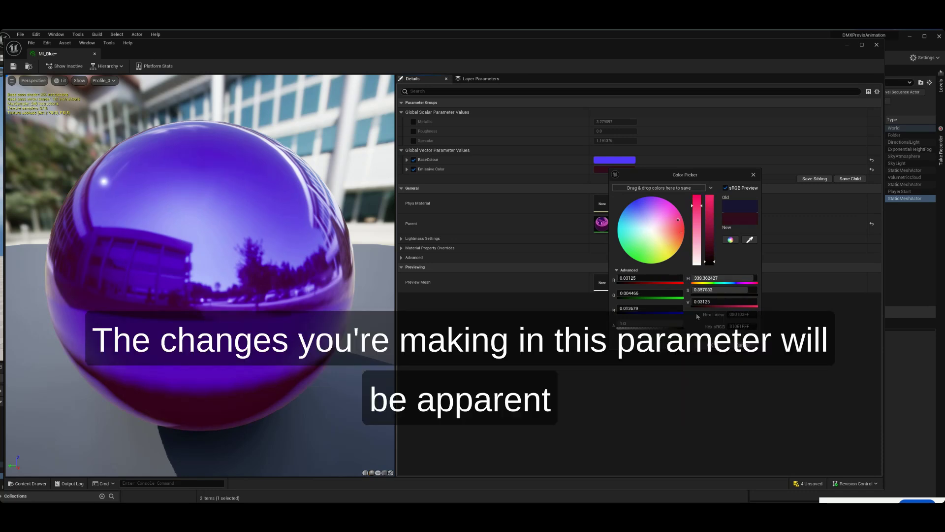
click(710, 344)
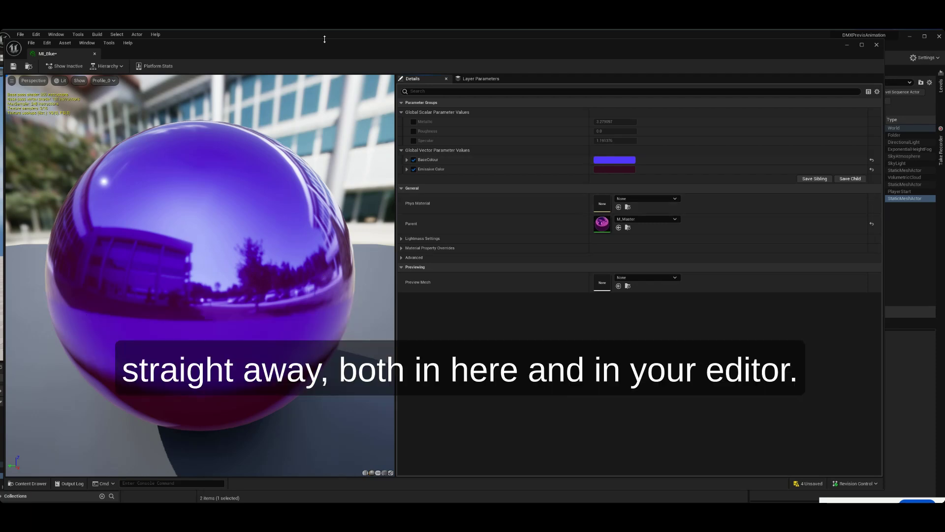
drag(324, 48, 765, 48)
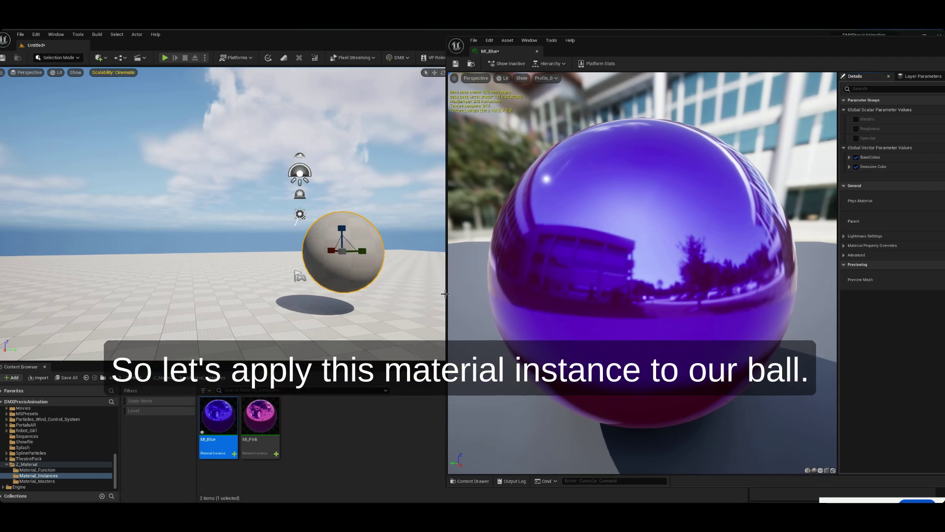
- Apply MI_Blue to the sphere in the level, narrow its editor window, and change its BaseColour to a light pinkish violet
drag(219, 416, 345, 219)
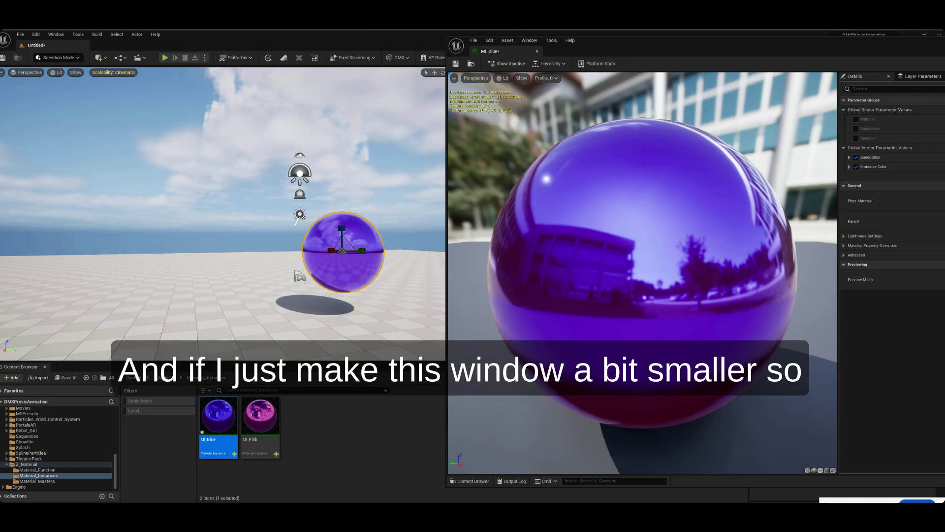
drag(944, 78, 772, 78)
click(688, 157)
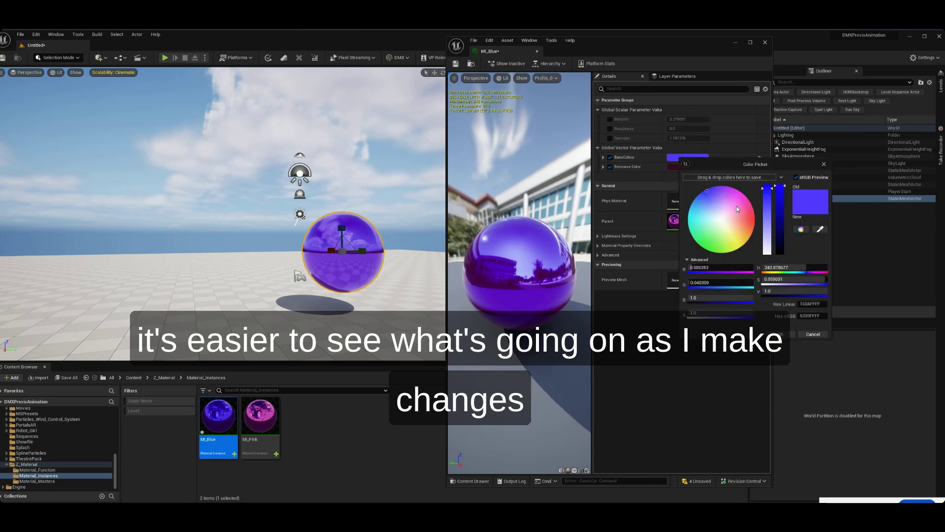
mouse_move(739, 199)
mouse_down()
mouse_move(749, 204)
mouse_move(757, 238)
mouse_move(750, 206)
mouse_move(754, 232)
mouse_move(715, 250)
mouse_move(713, 190)
mouse_move(720, 216)
mouse_move(728, 196)
mouse_up()
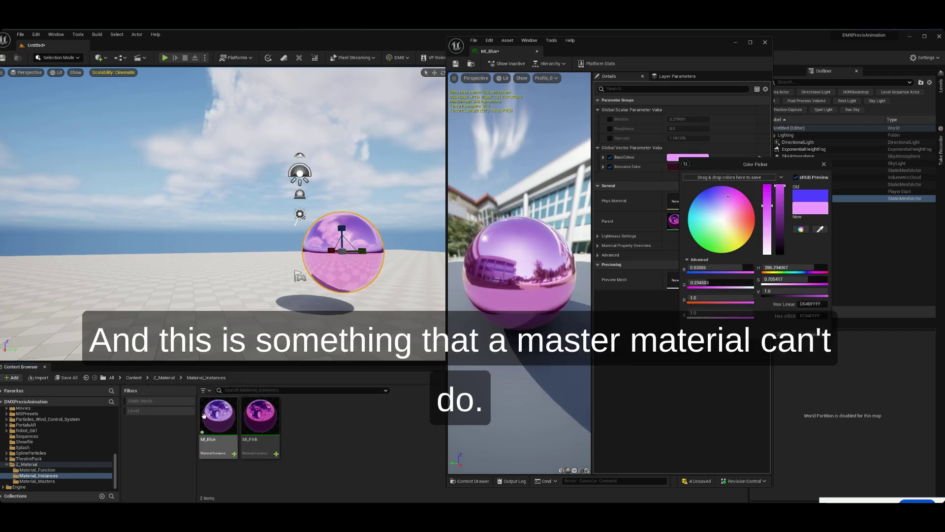
- Open the Material_Masters folder and apply M_Master to the sphere in the level
click(165, 377)
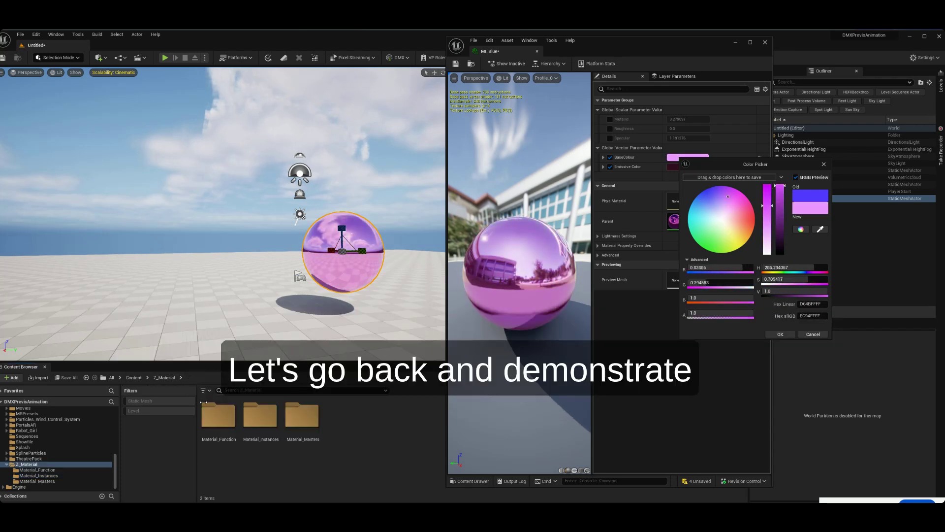
double_click(302, 415)
drag(218, 416, 348, 225)
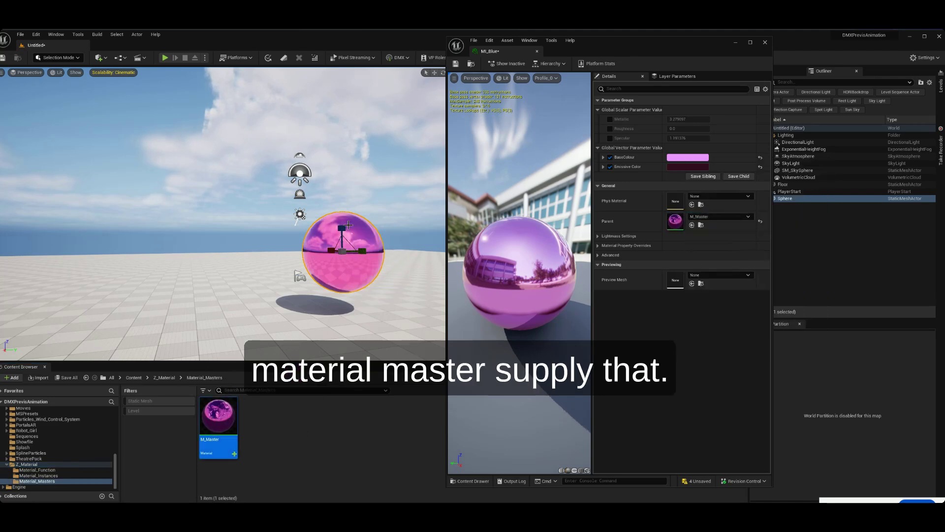
- Open M_Master's material graph and change the BaseColour parameter's default colour to a bright blue
click(242, 415)
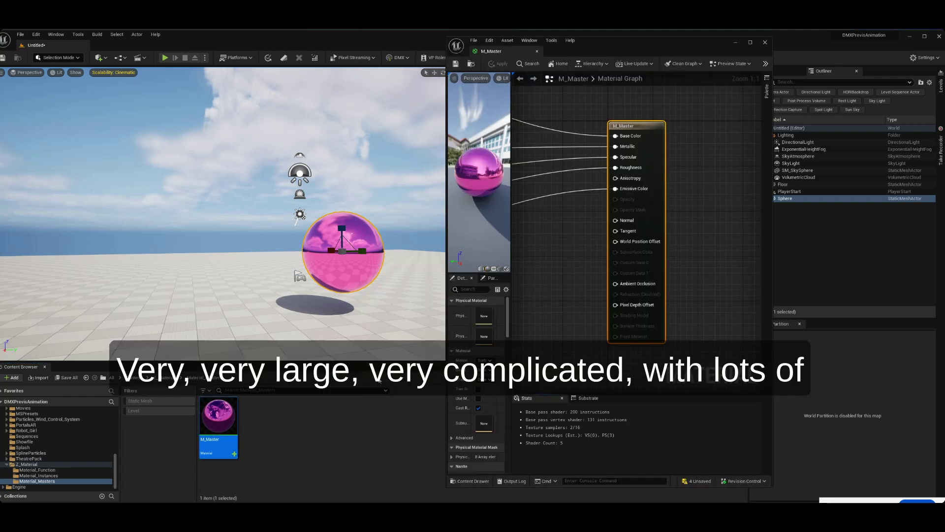
right_drag(565, 204, 761, 253)
click(587, 119)
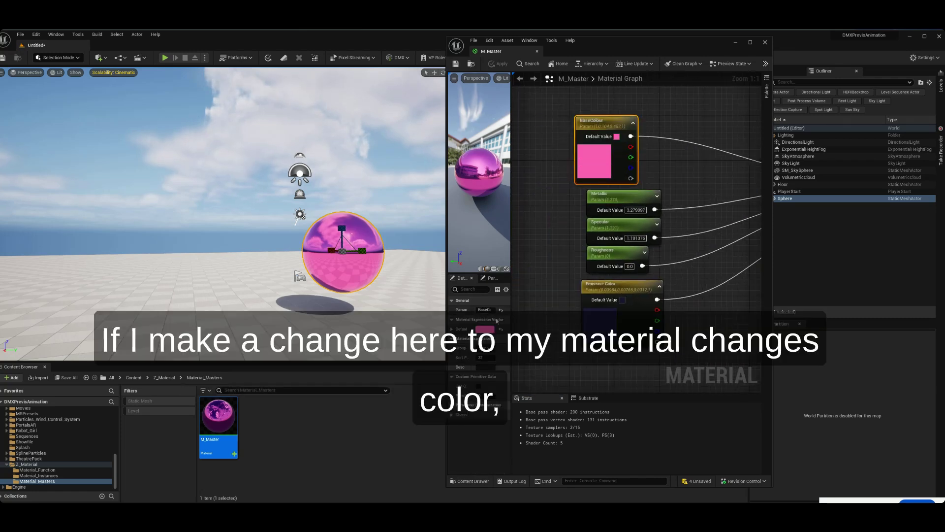
click(482, 329)
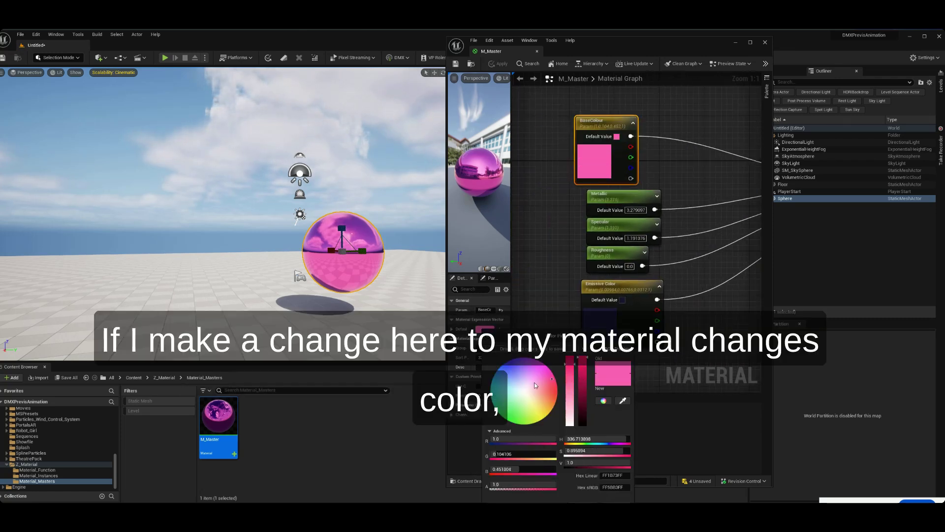
drag(535, 385, 499, 367)
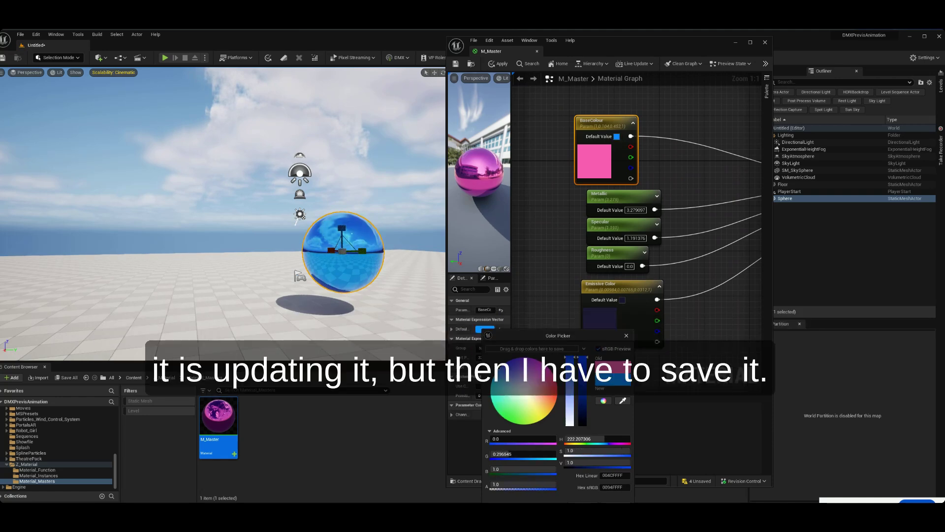
click(582, 503)
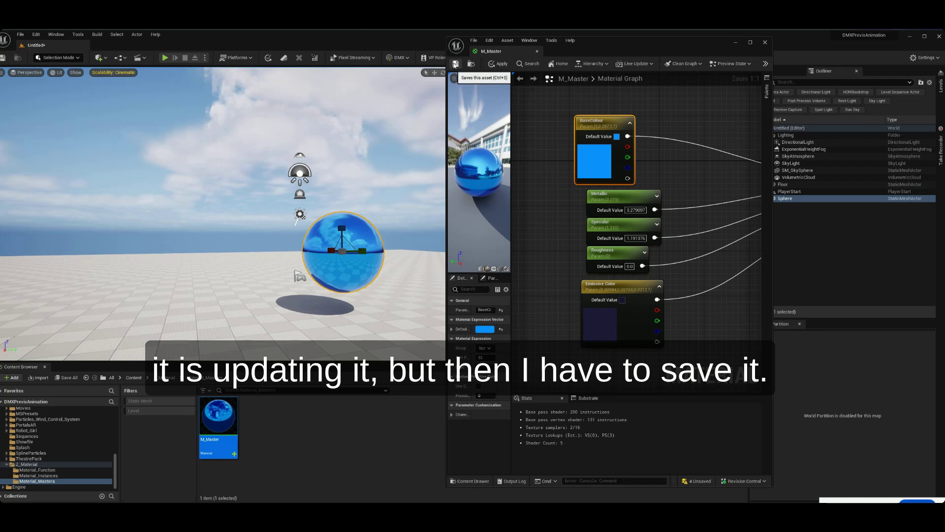
- Close the M_Master editor and discard its unapplied changes
click(537, 51)
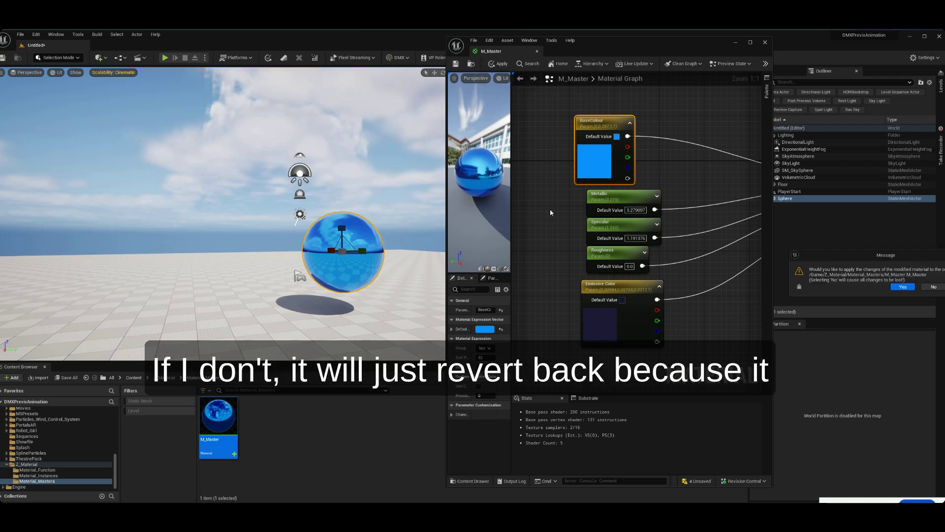
drag(832, 252, 554, 247)
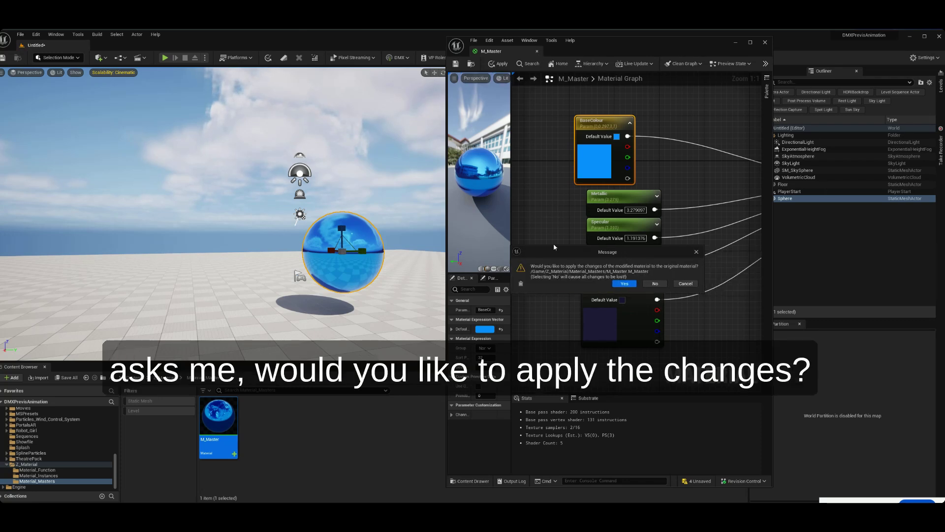
click(655, 284)
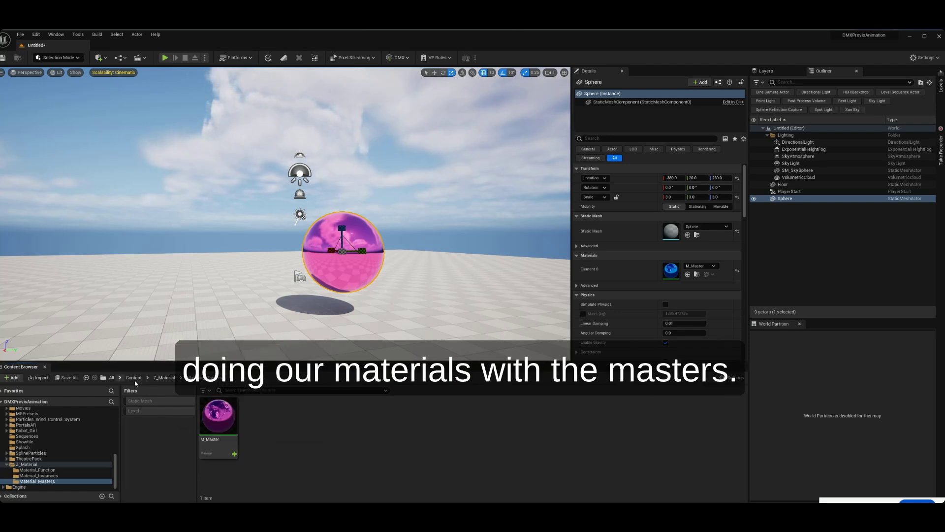
- Open the Material_Instances folder and apply MI_Blue to the sphere in the level again
click(162, 378)
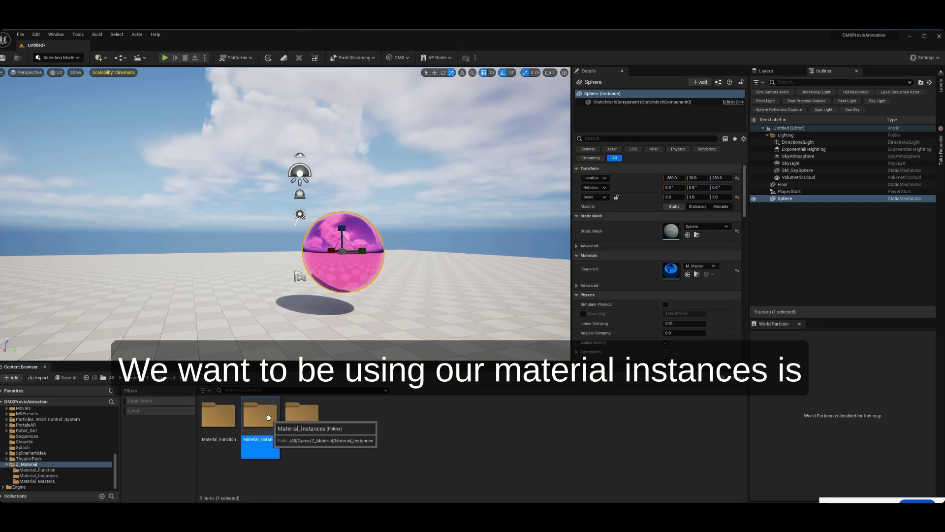
double_click(260, 416)
drag(218, 418, 339, 271)
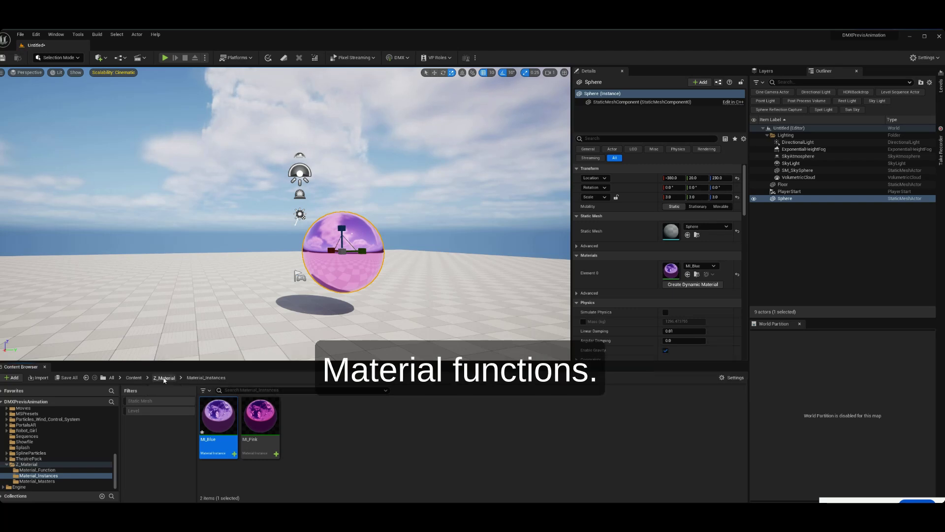
- Look into the Material_Masters folder, go back to Z_Material, and open the Material_Function folder
click(164, 378)
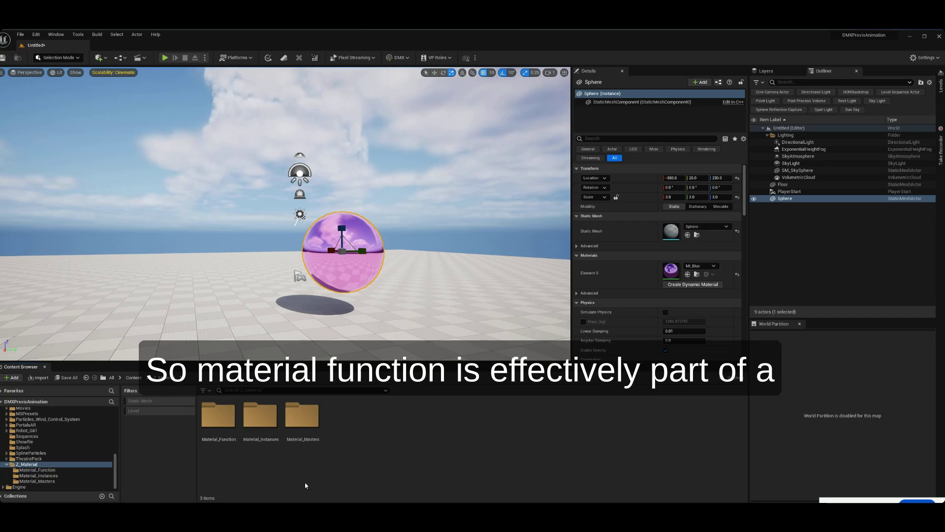
double_click(291, 422)
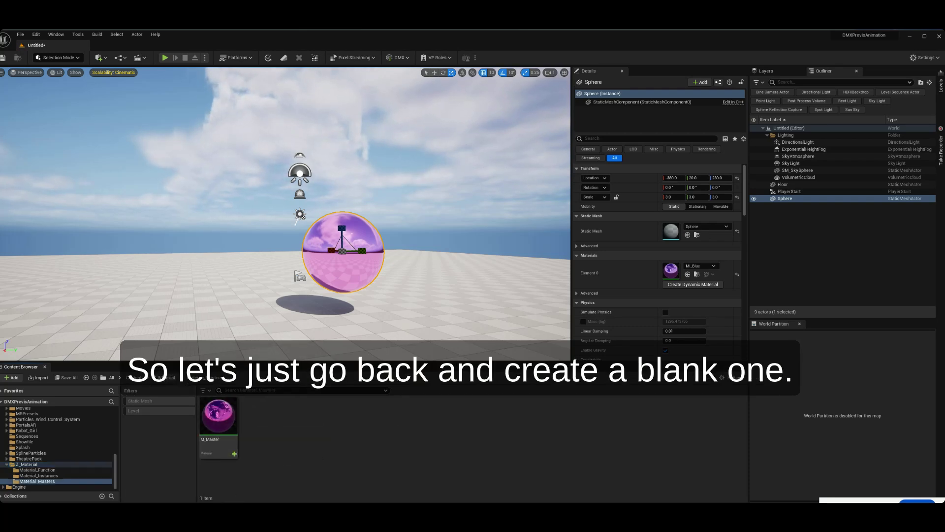
click(165, 378)
double_click(218, 422)
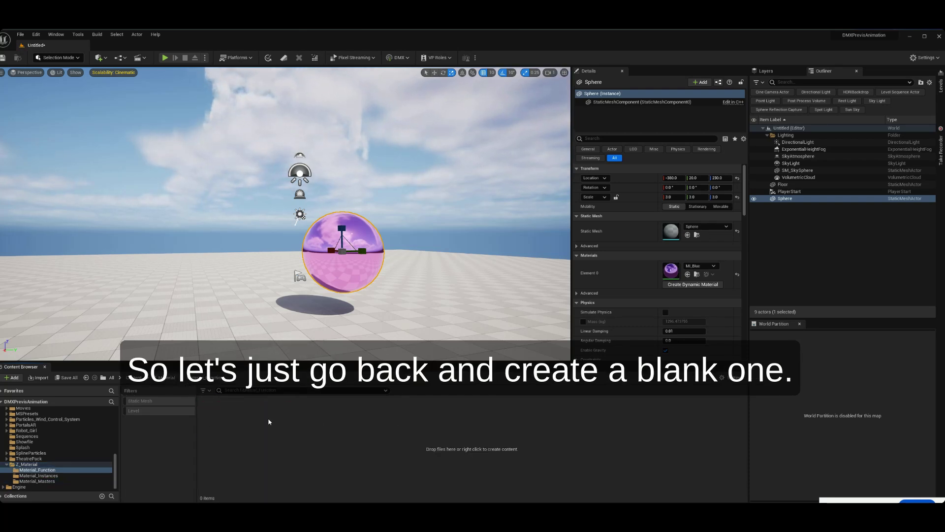
- Create a material function named MF_Metallic in the Material_Function folder
right_click(269, 422)
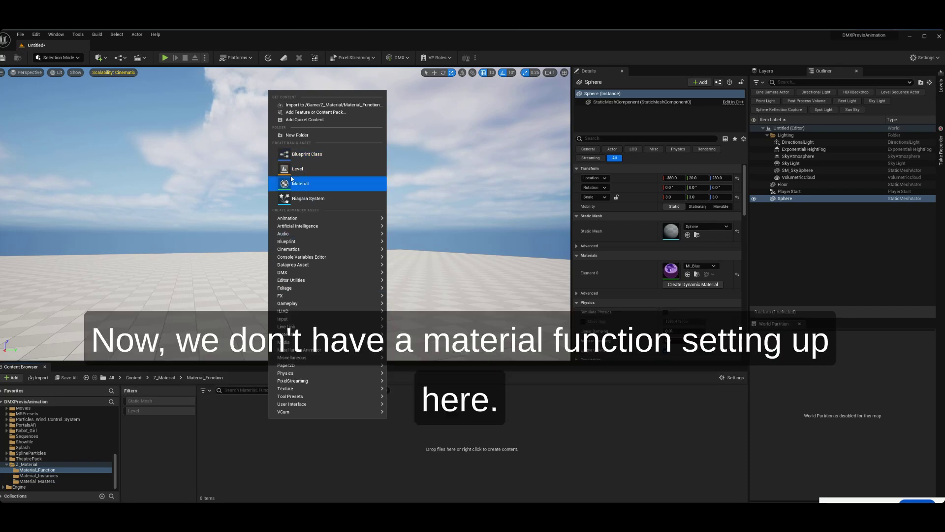
mouse_move(300, 335)
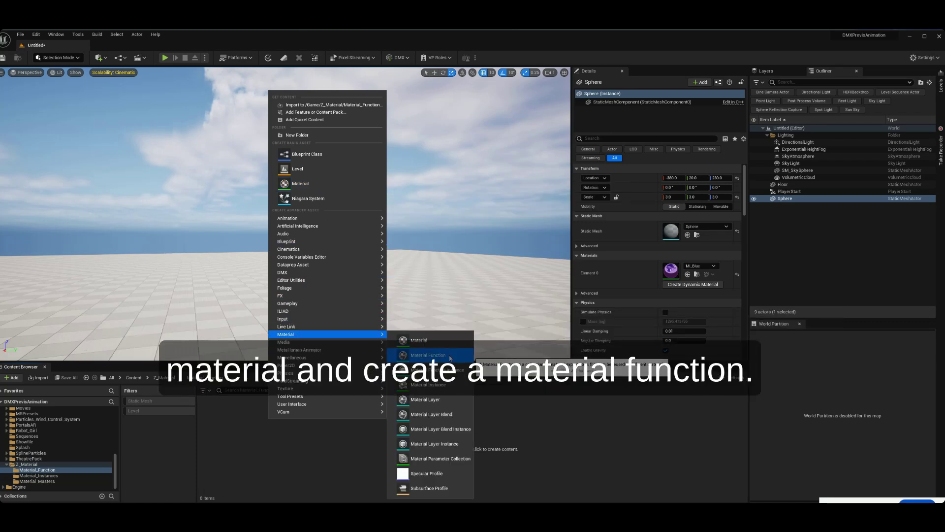
click(450, 358)
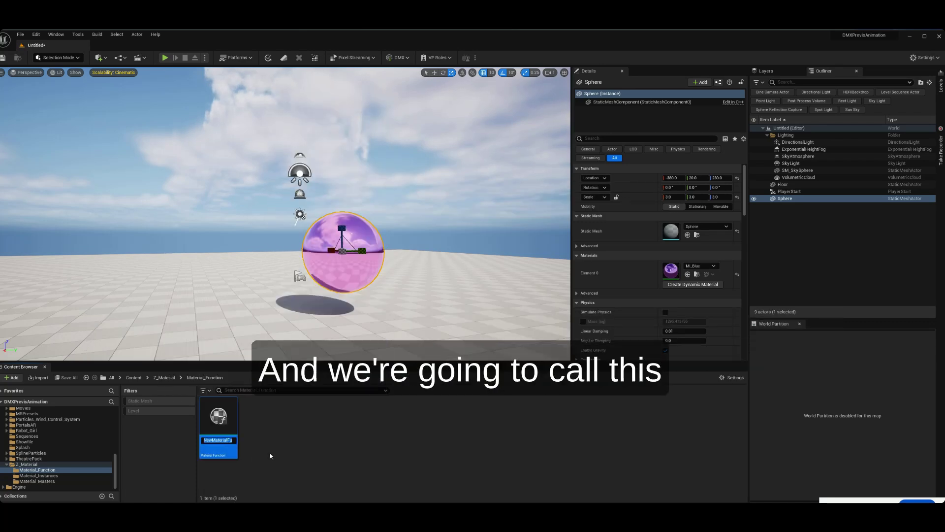
text(M)
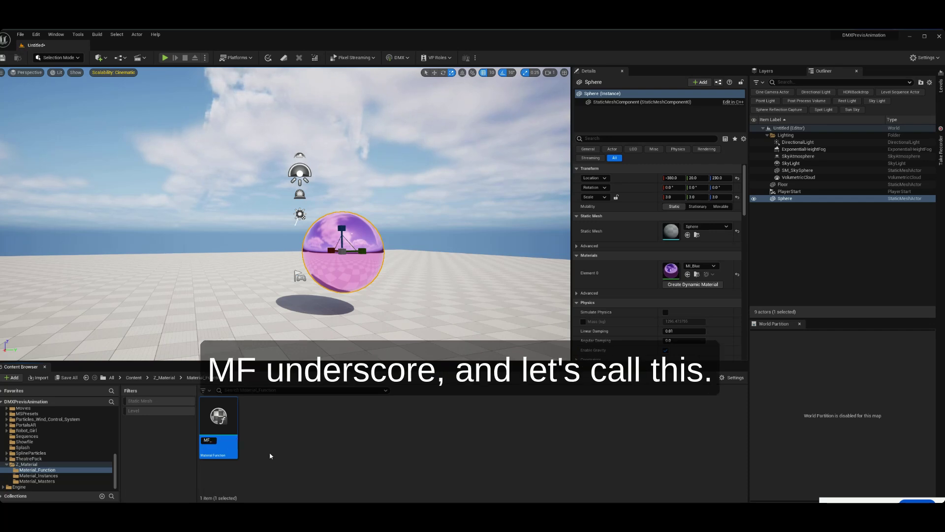
text(F_)
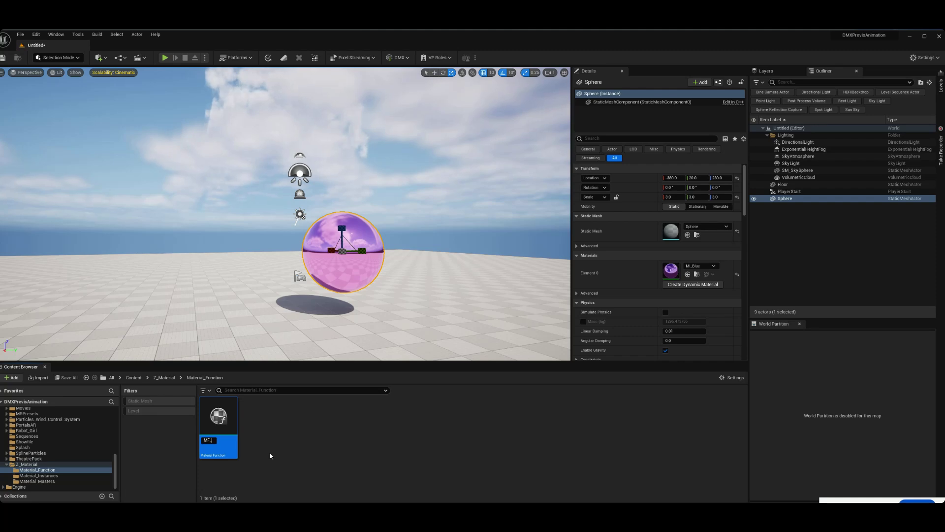
text(Metallic)
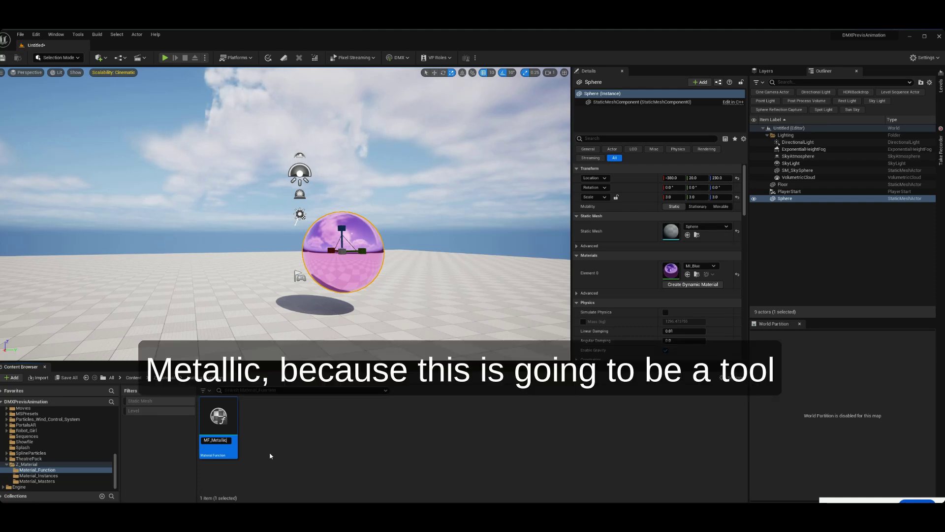
key(Return)
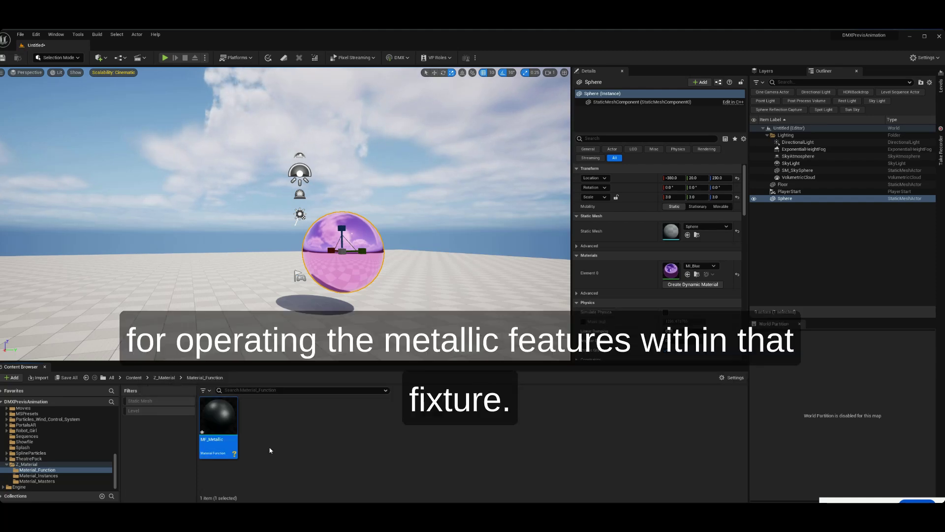
- Open MF_Metallic, widen its editor window, and move it aside to uncover the sphere in the level
double_click(218, 418)
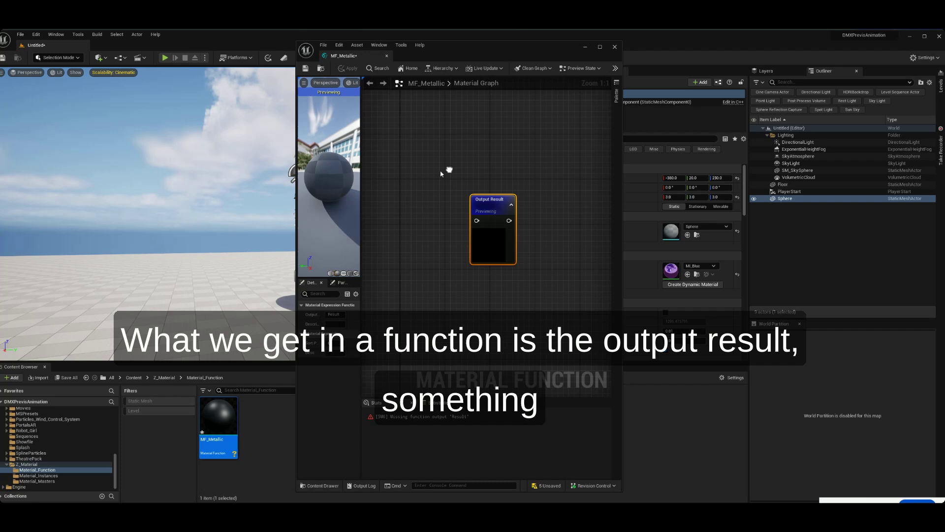
right_drag(454, 163, 454, 162)
drag(297, 182, 227, 182)
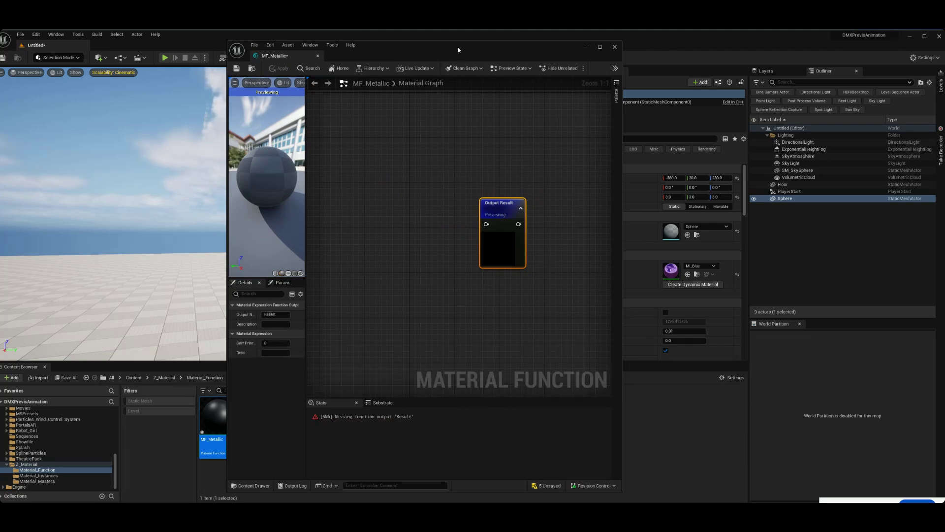
drag(459, 60, 512, 60)
drag(450, 49, 615, 70)
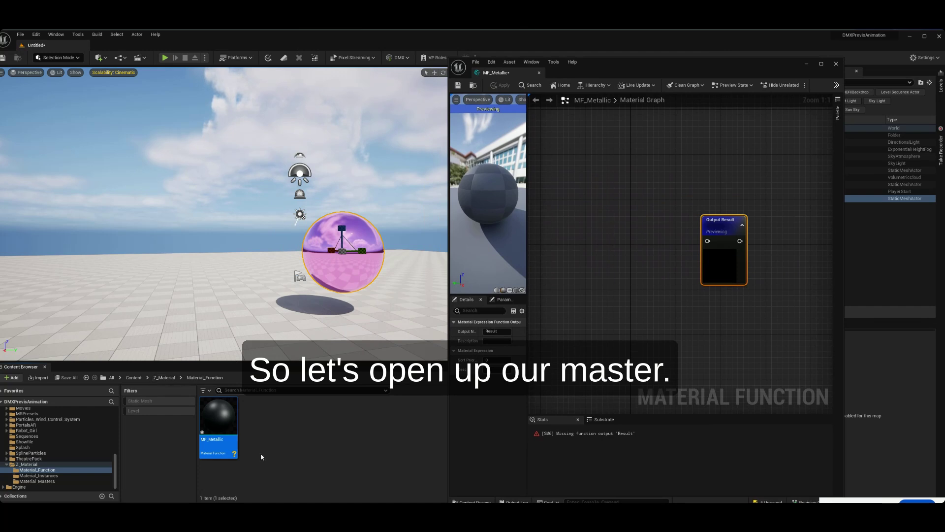
- Open M_Master from Material_Masters and copy its Metallic, Specular and Roughness parameter nodes into MF_Metallic's graph
click(164, 378)
double_click(301, 423)
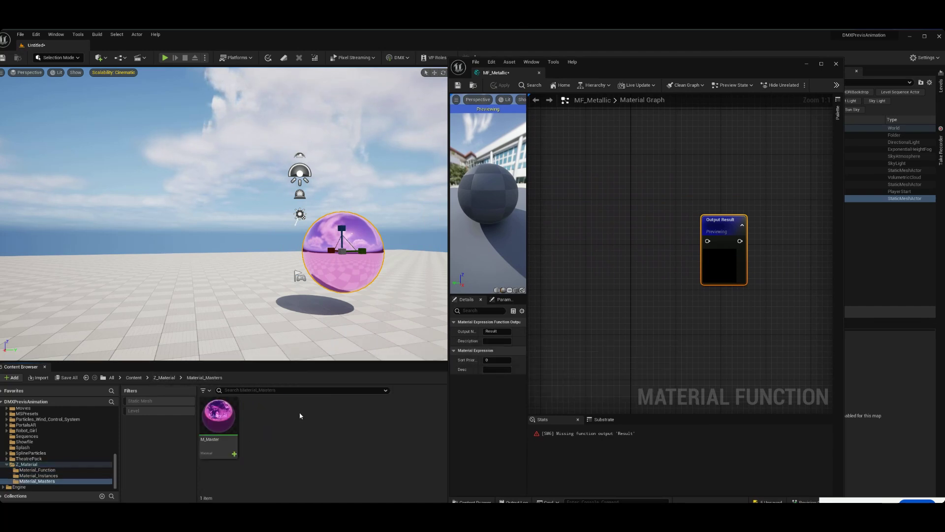
double_click(218, 419)
scroll(721, 192, down, 1)
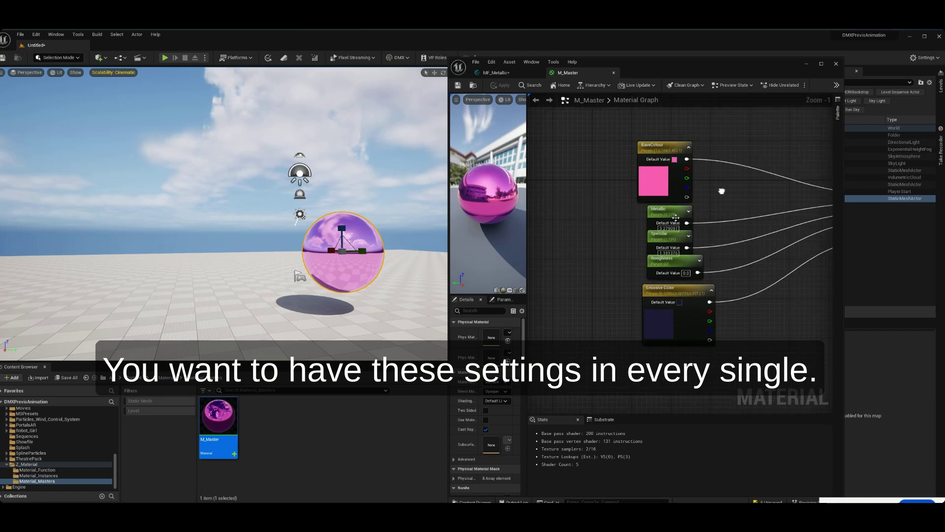
drag(635, 137, 773, 369)
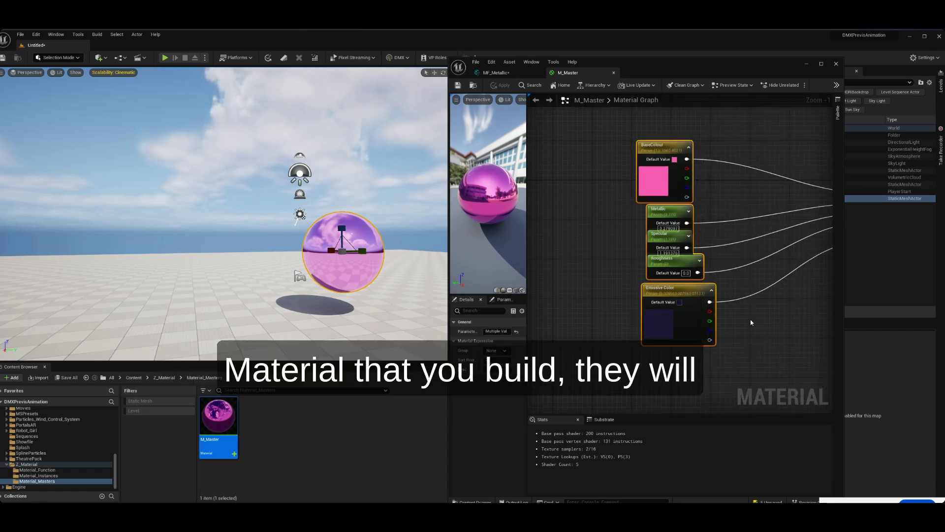
right_drag(721, 145, 660, 146)
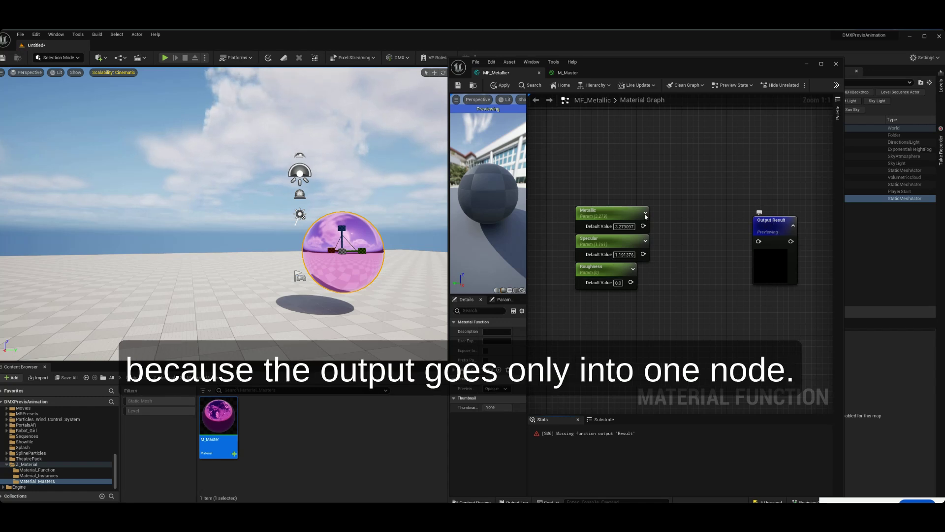
- Delete the Specular and Roughness nodes from MF_Metallic's graph and add a Constant node below the Metallic parameter
drag(632, 294, 611, 270)
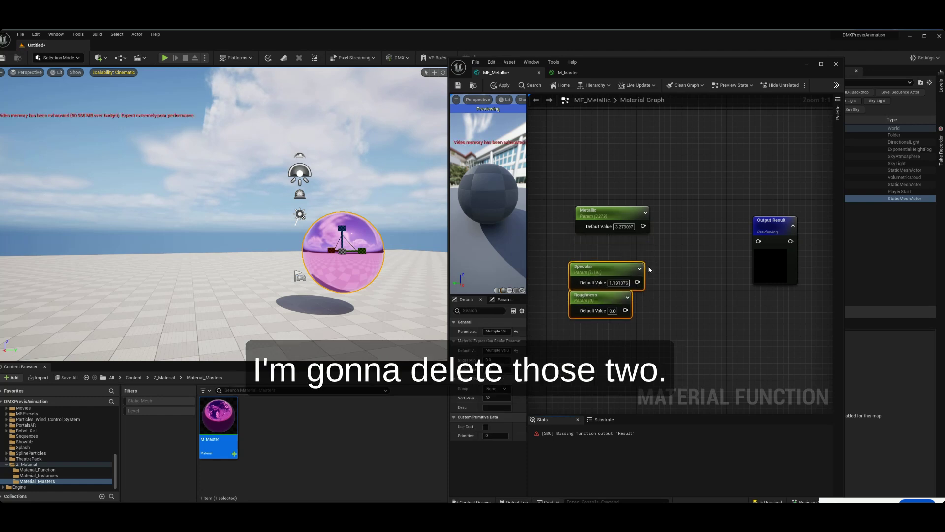
key(Delete)
right_click(584, 260)
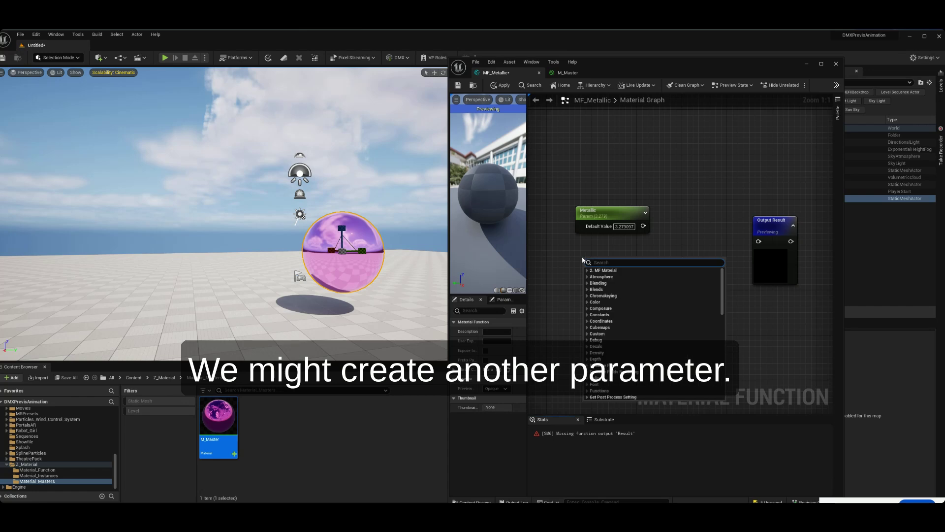
click(579, 264)
click(582, 261)
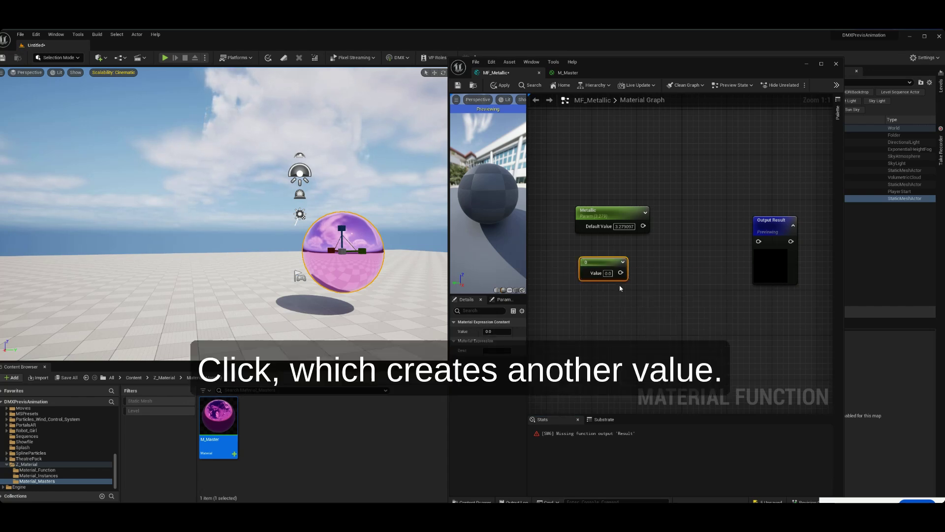
- Add a Multiply node in MF_Metallic, feeding the Metallic parameter into A and the Constant into B
drag(620, 272, 686, 257)
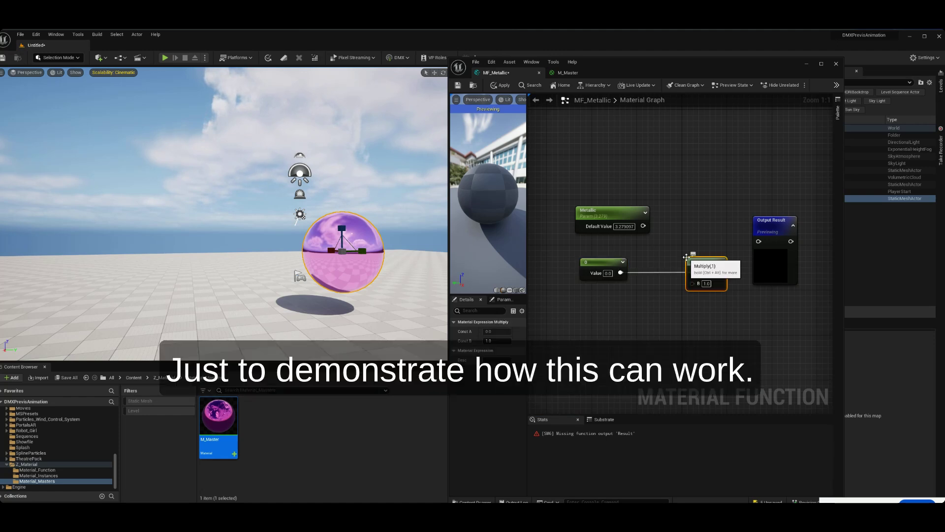
alt+click(621, 272)
drag(620, 272, 692, 284)
click(652, 235)
drag(643, 226, 689, 238)
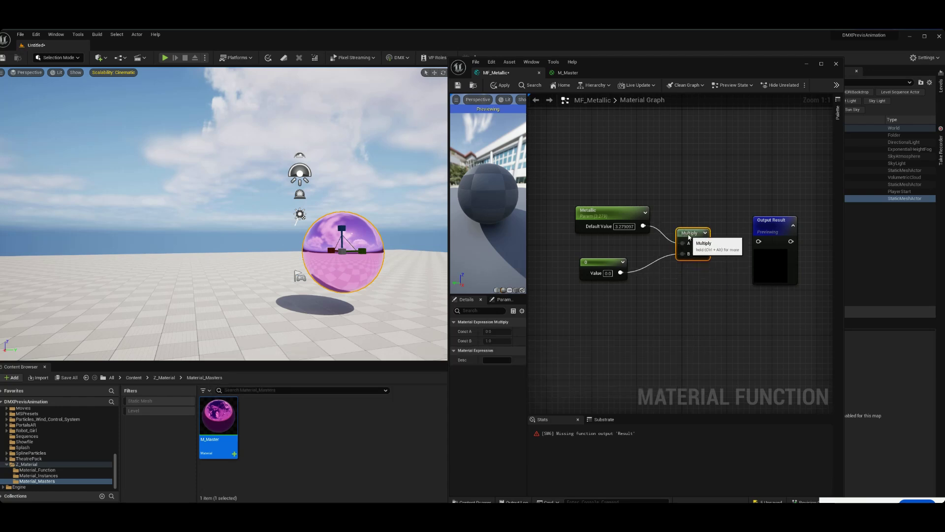
- Convert the Constant node to a parameter named Multiplier and align it below the Metallic parameter
click(600, 262)
right_click(611, 260)
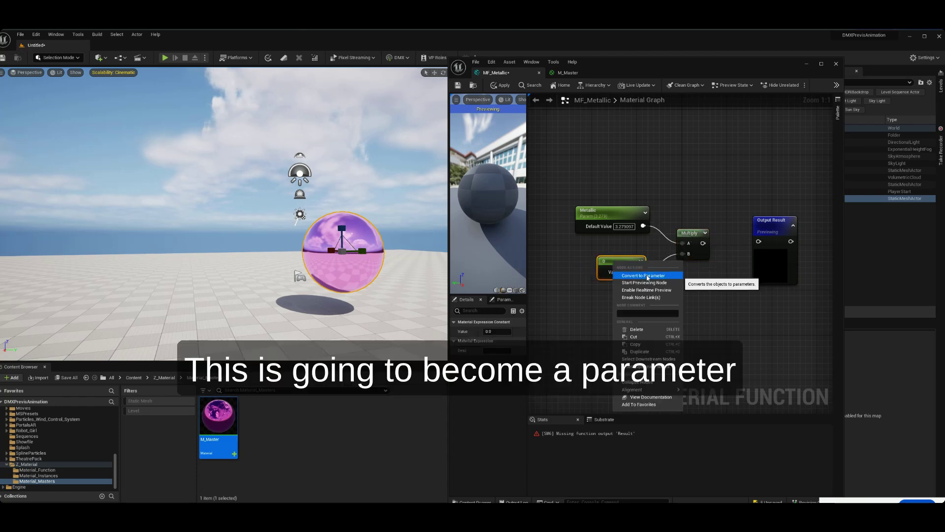
click(617, 276)
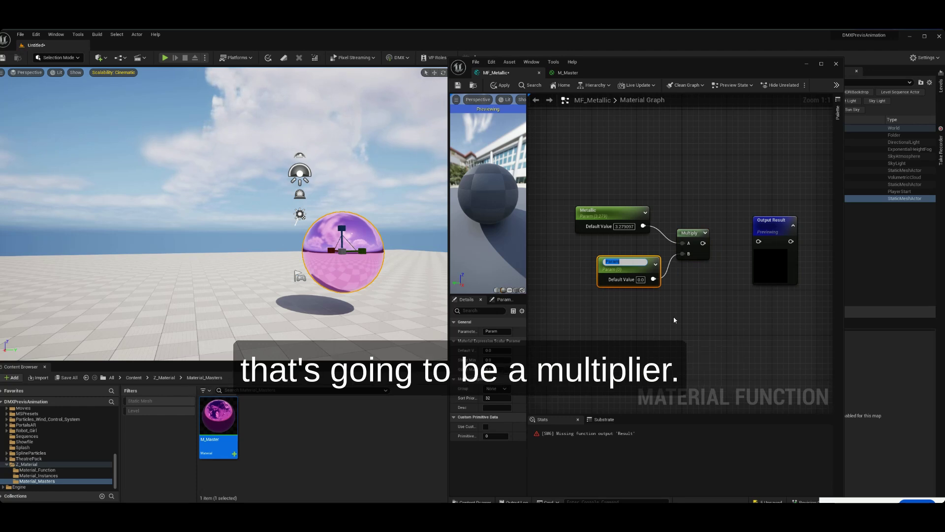
text(Multiplier)
drag(640, 267, 629, 264)
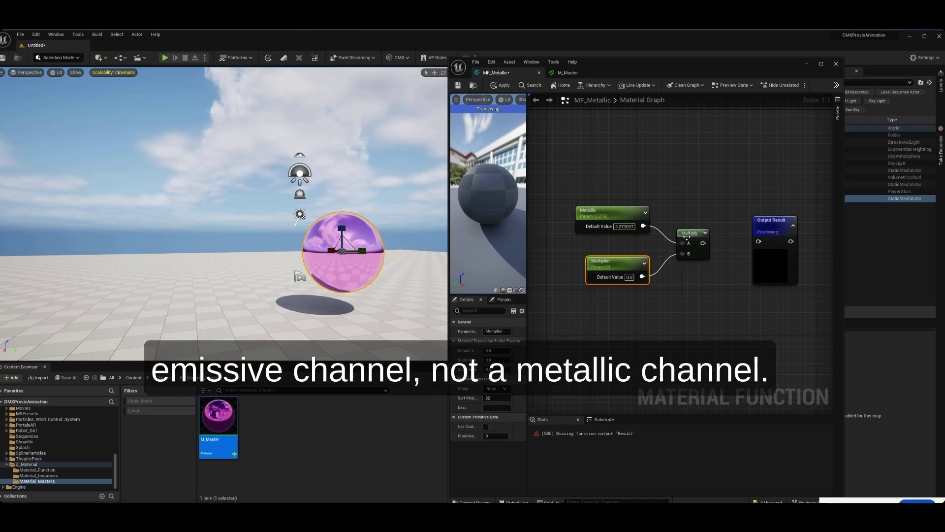
- Connect the Multiply node to Output Result, set the Multiplier parameter's default value to 1, and save MF_Metallic
drag(702, 243, 759, 242)
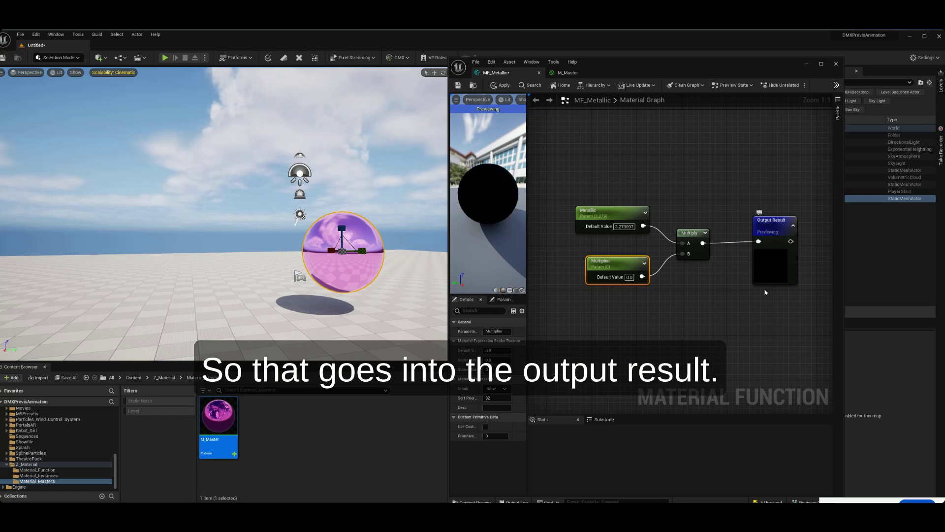
click(629, 276)
text(1)
key(Return)
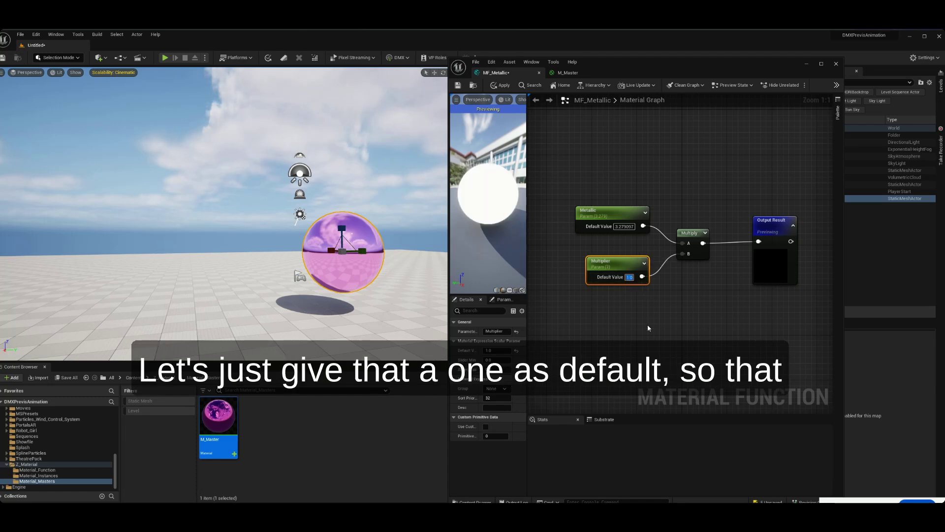
click(648, 324)
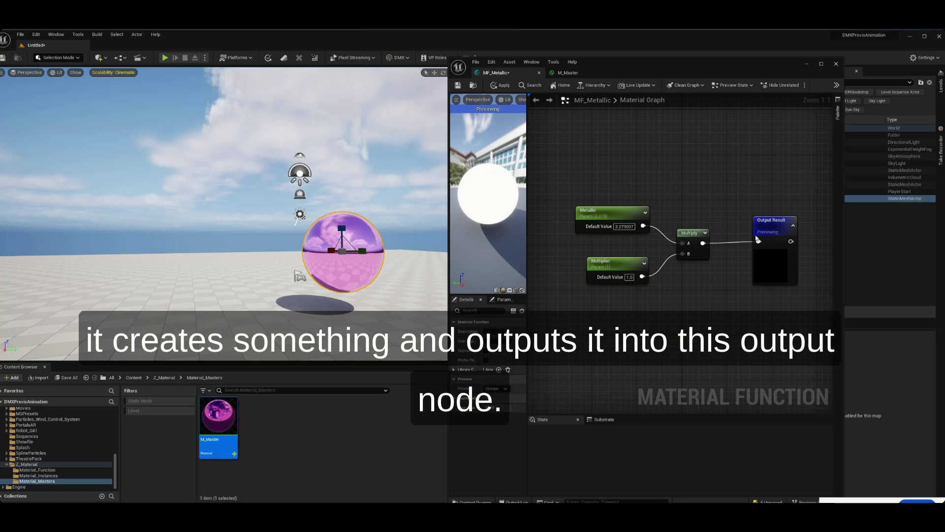
click(458, 86)
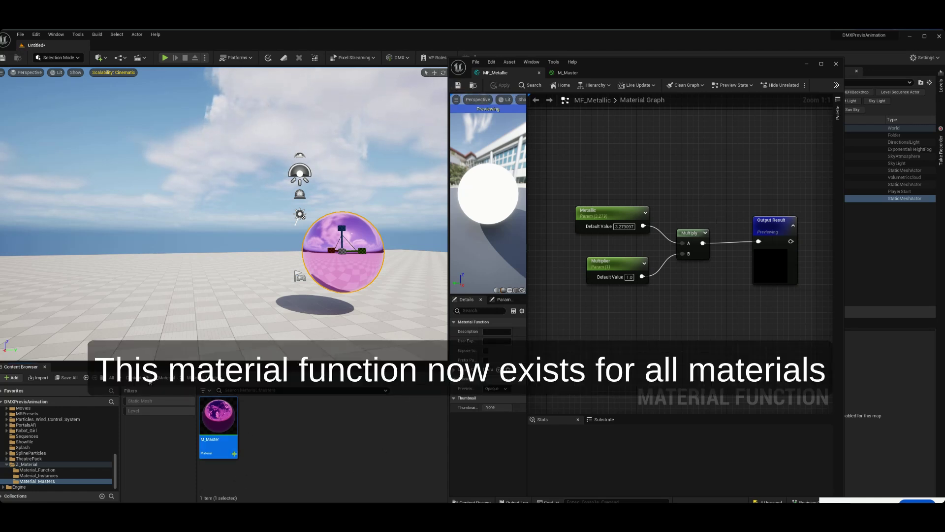
- Replace the Metallic parameter node in M_Master's graph with the MF_Metallic function from the Material_Function folder
click(165, 378)
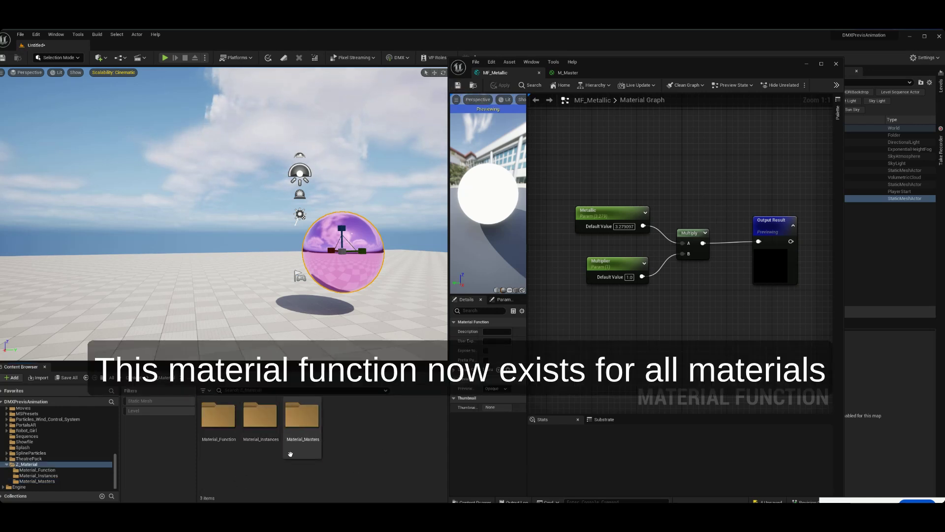
double_click(219, 419)
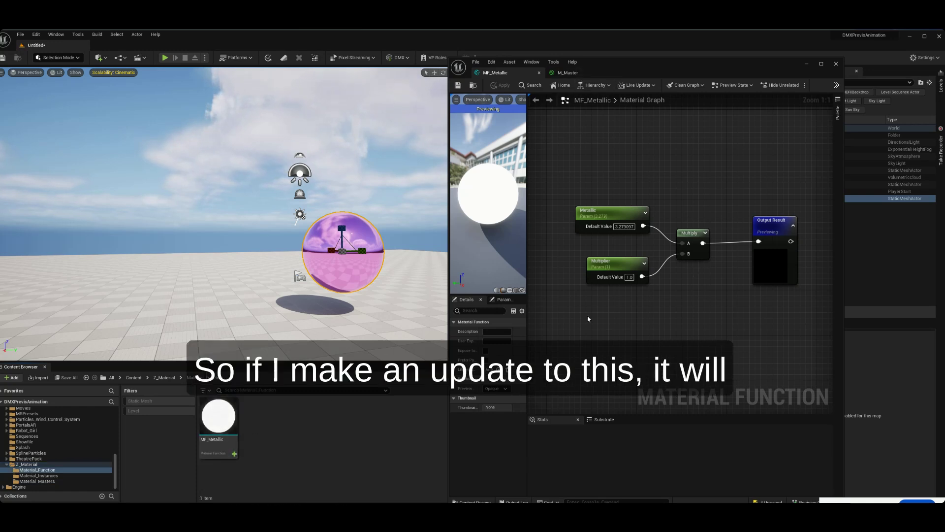
click(569, 72)
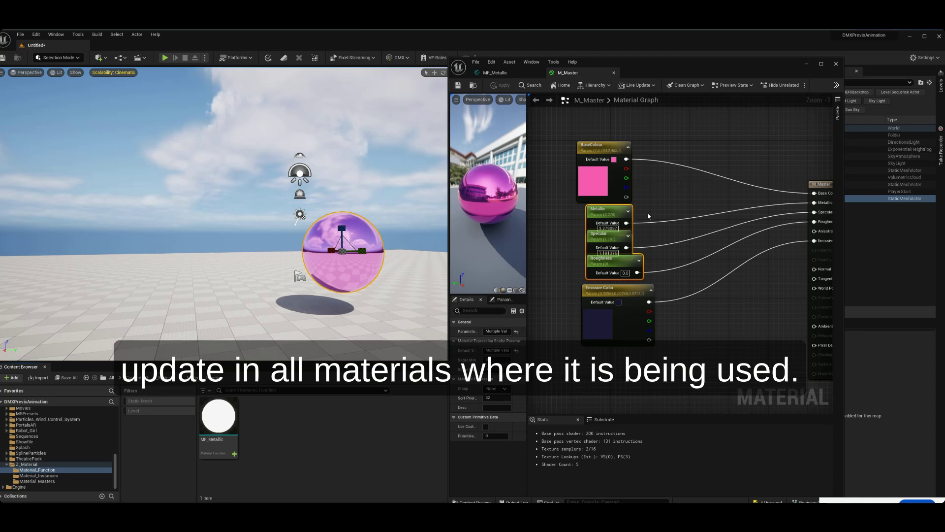
right_drag(648, 216, 701, 215)
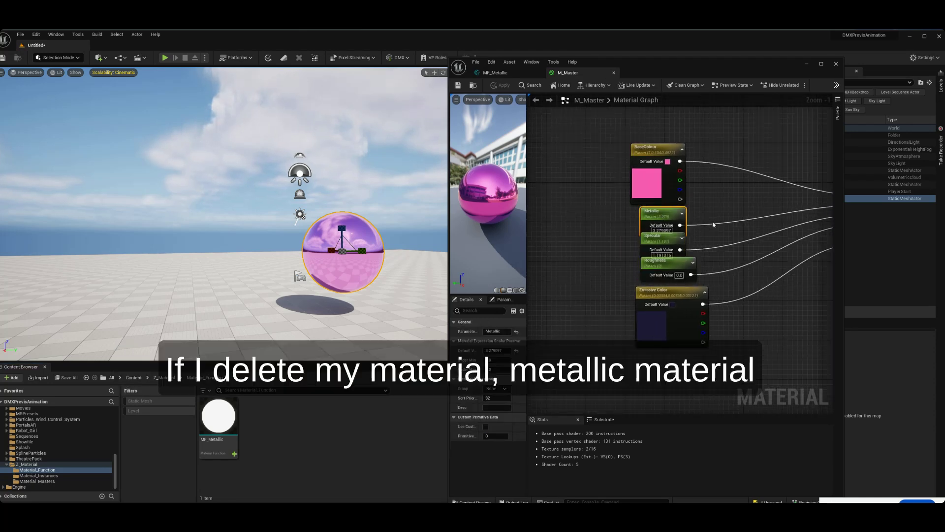
key(Delete)
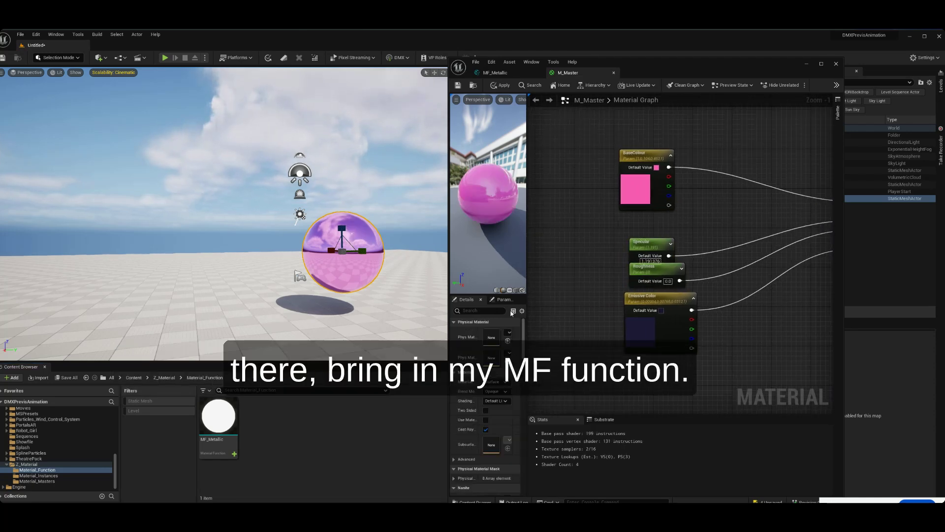
drag(207, 432, 586, 217)
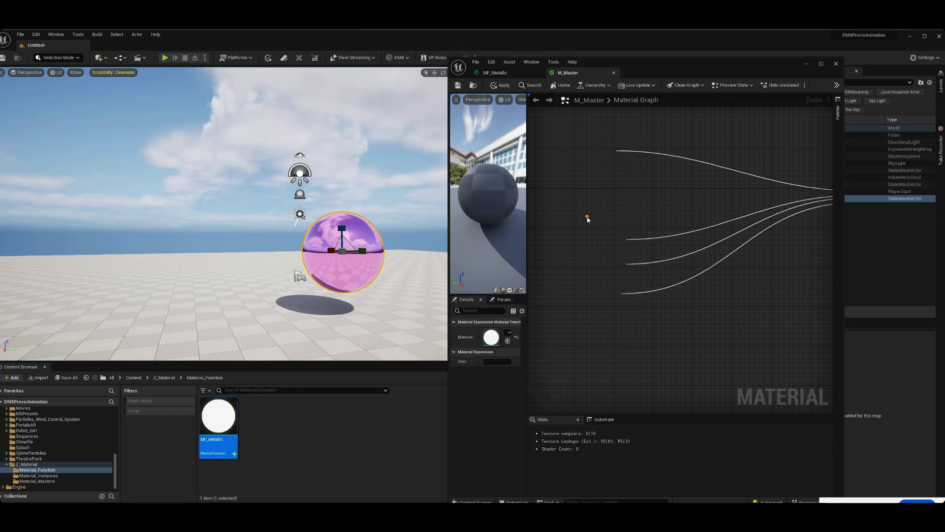
right_drag(653, 222, 584, 227)
drag(540, 223, 574, 220)
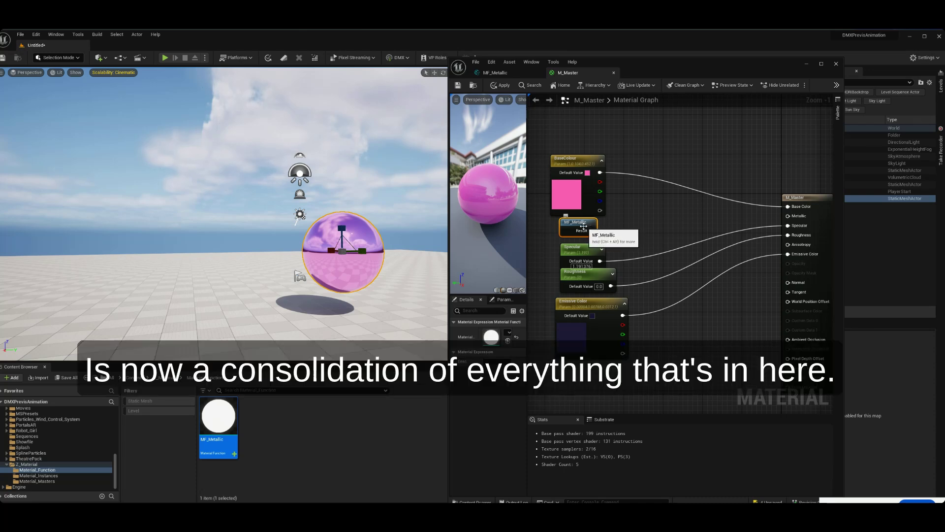
- Connect the MF_Metallic node's Result to M_Master's Metallic input, save the material, and close the material editor window
double_click(580, 230)
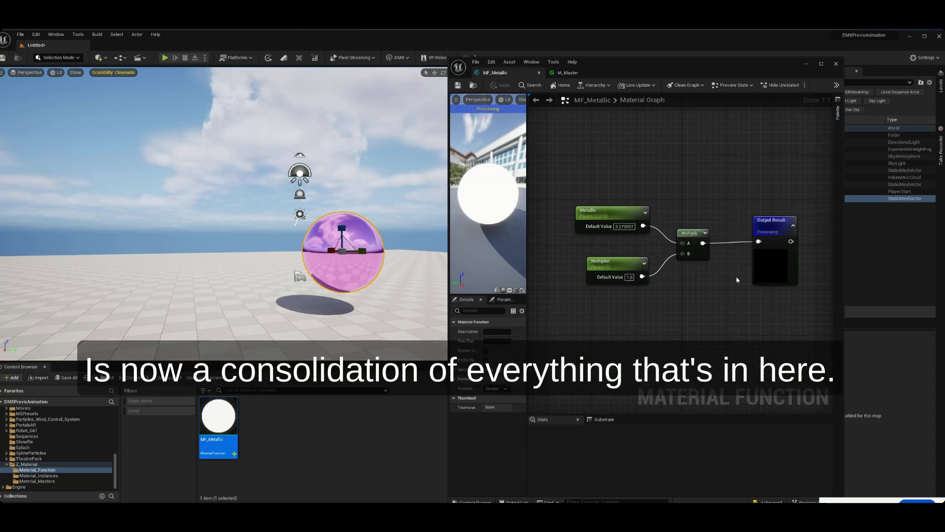
click(573, 71)
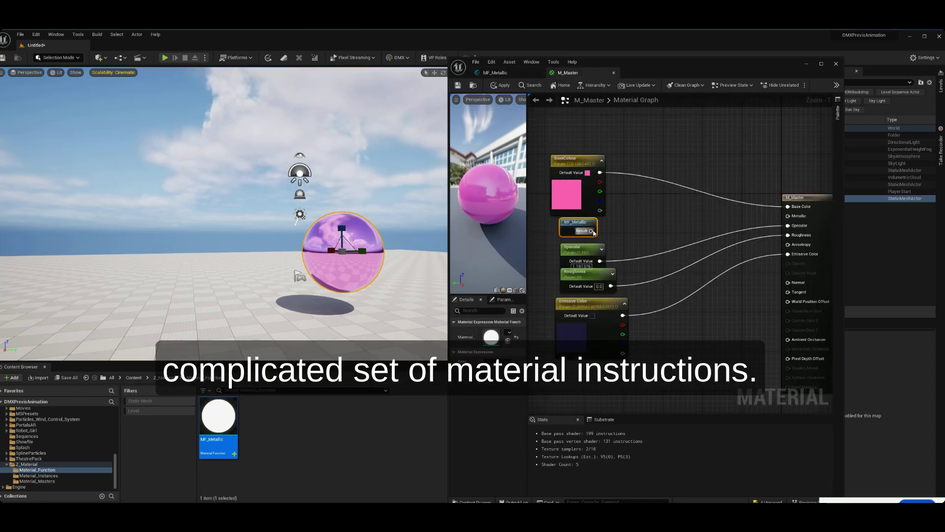
drag(591, 231, 798, 220)
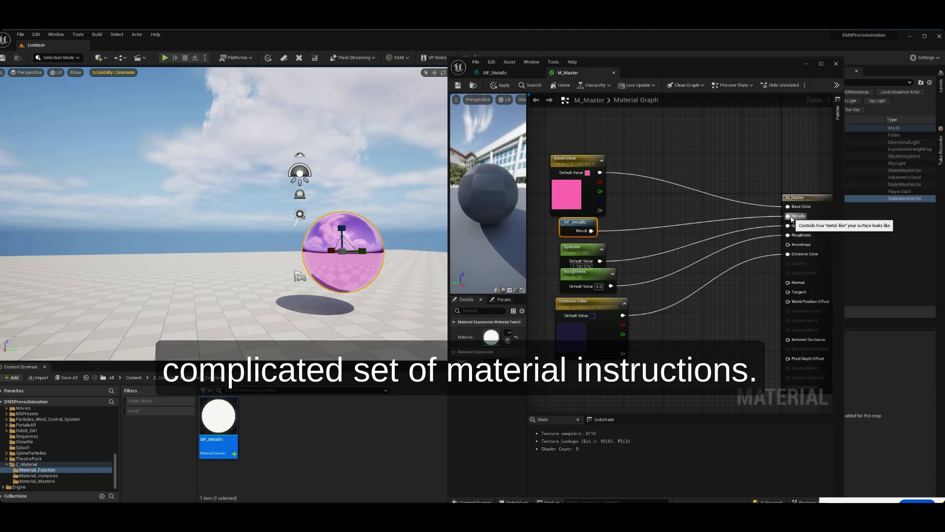
right_drag(605, 217, 655, 224)
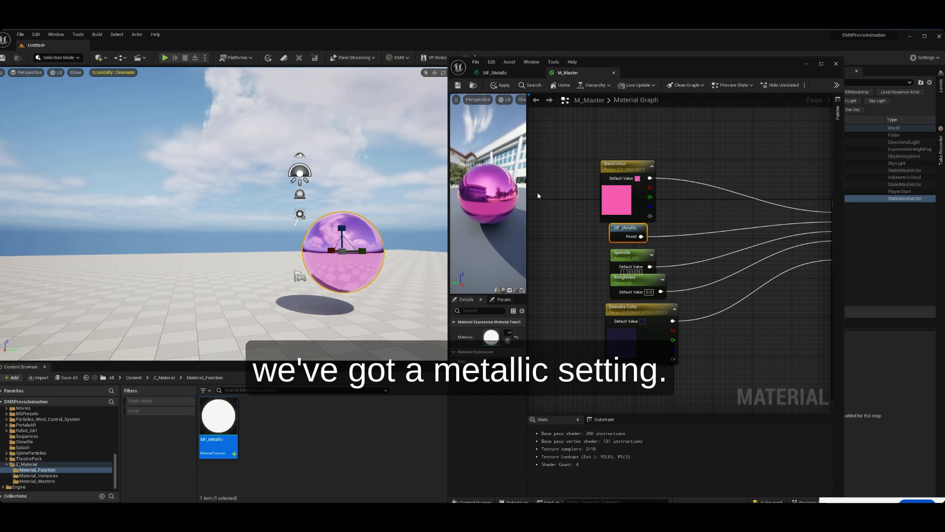
click(495, 72)
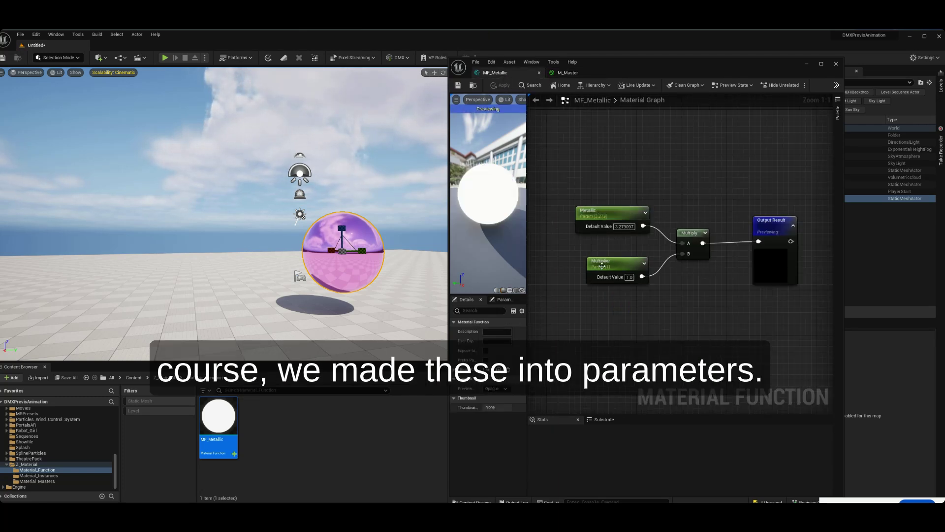
click(567, 72)
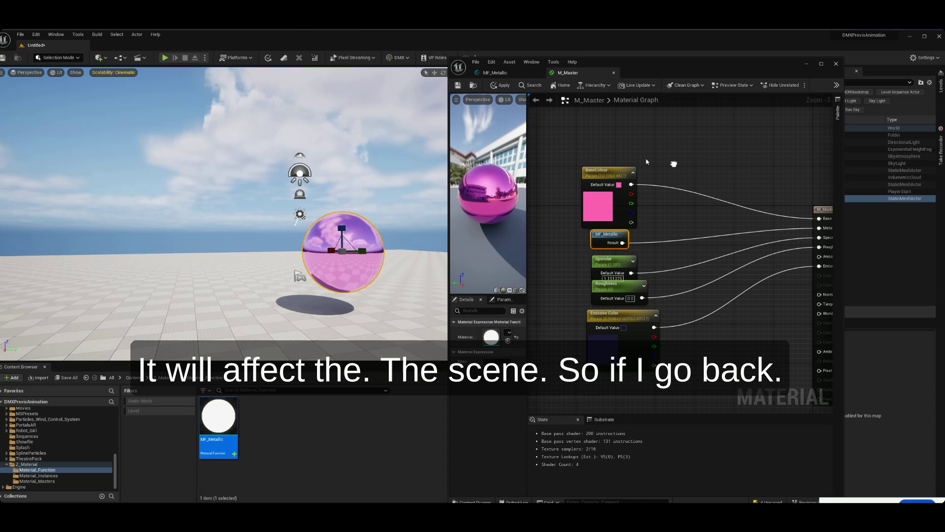
click(837, 64)
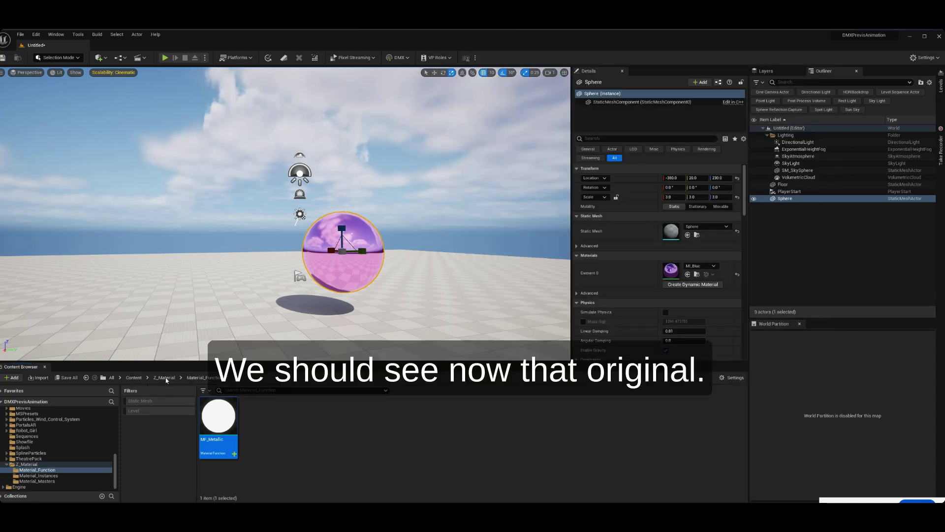
- Open the MI_Blue material instance from the Material_Instances folder
click(295, 419)
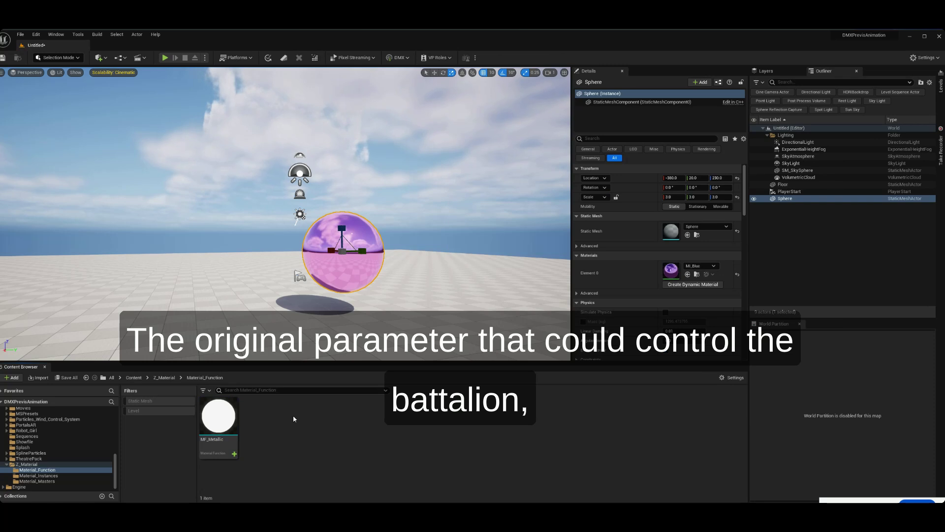
click(164, 377)
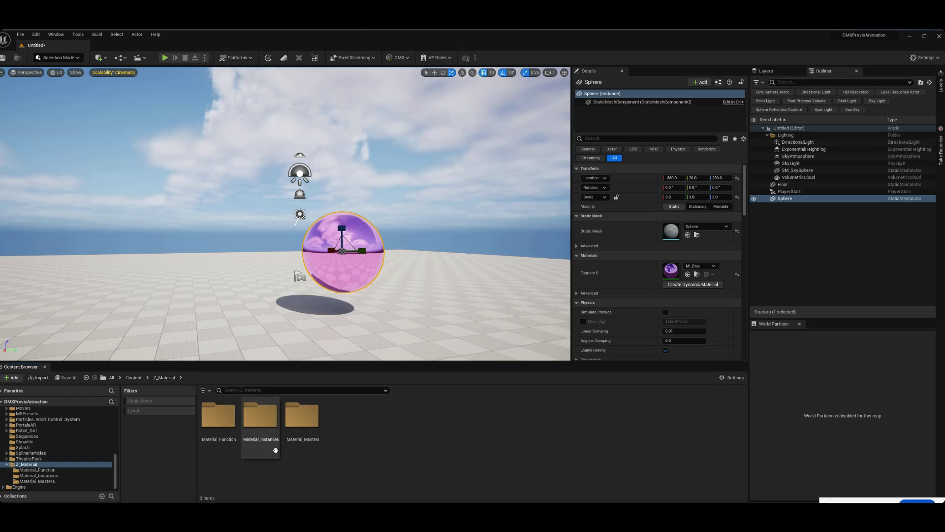
double_click(260, 416)
click(219, 421)
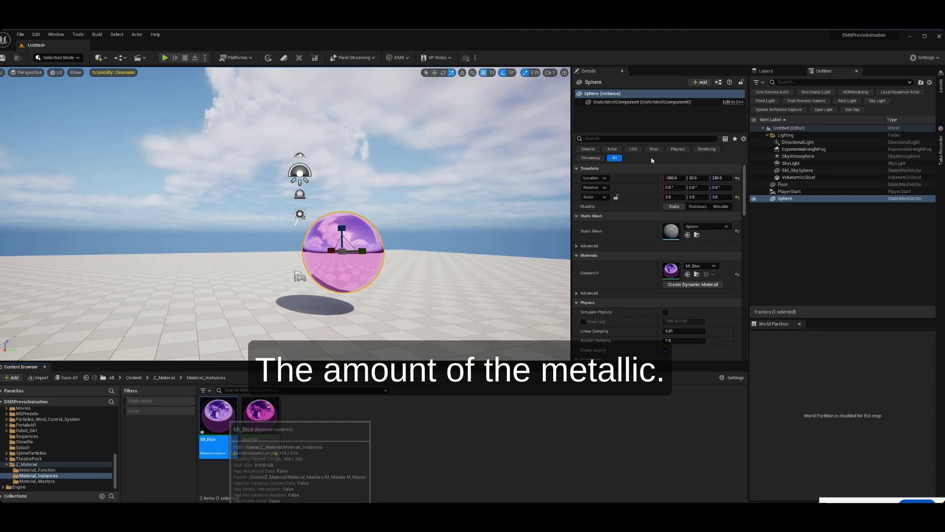
key(Return)
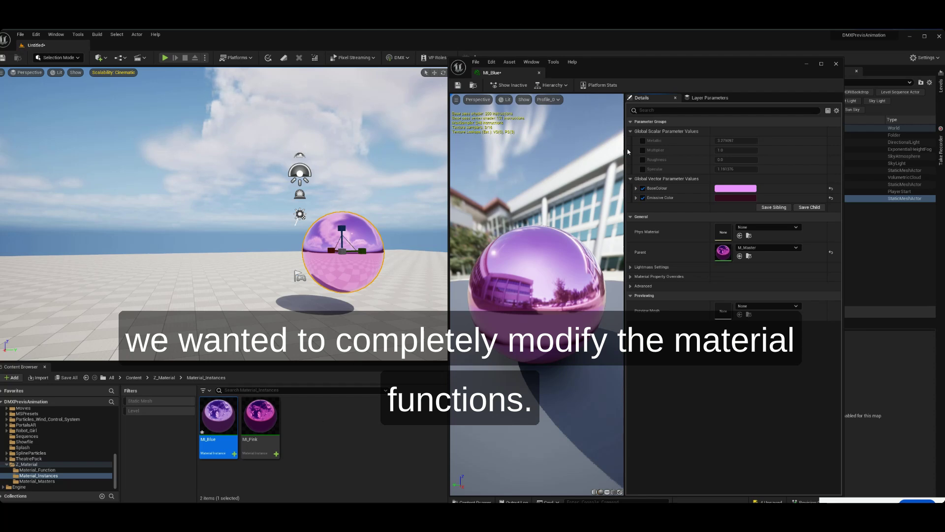
- Enable the Metallic and Multiplier overrides in MI_Blue and set them to about 0.18 and 2.64
click(643, 141)
click(642, 150)
drag(728, 151, 848, 153)
drag(736, 141, 669, 133)
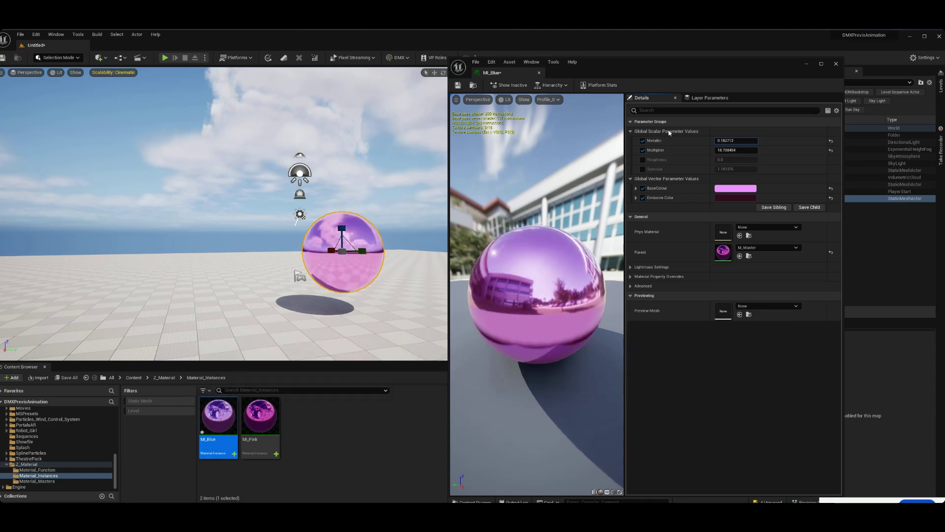
drag(741, 152, 677, 138)
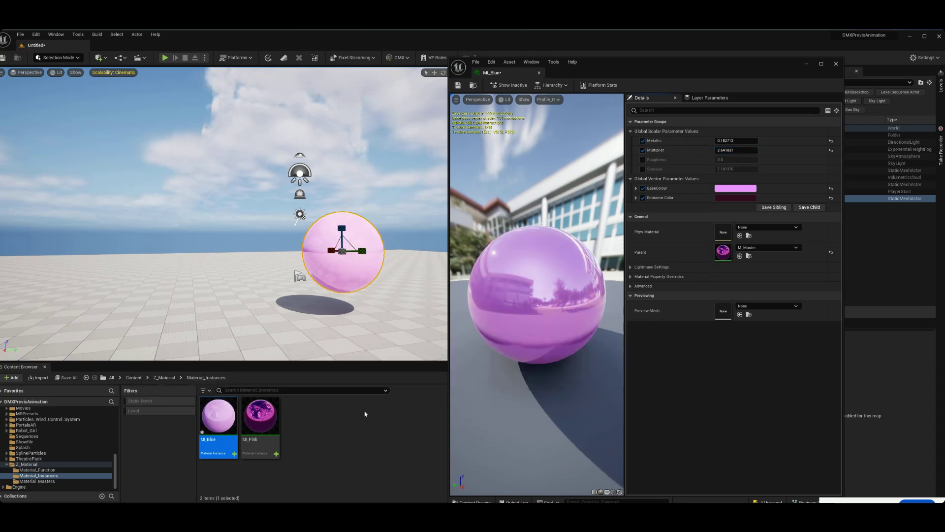
- Reopen the MF_Metallic material function from the Material_Function folder
click(300, 454)
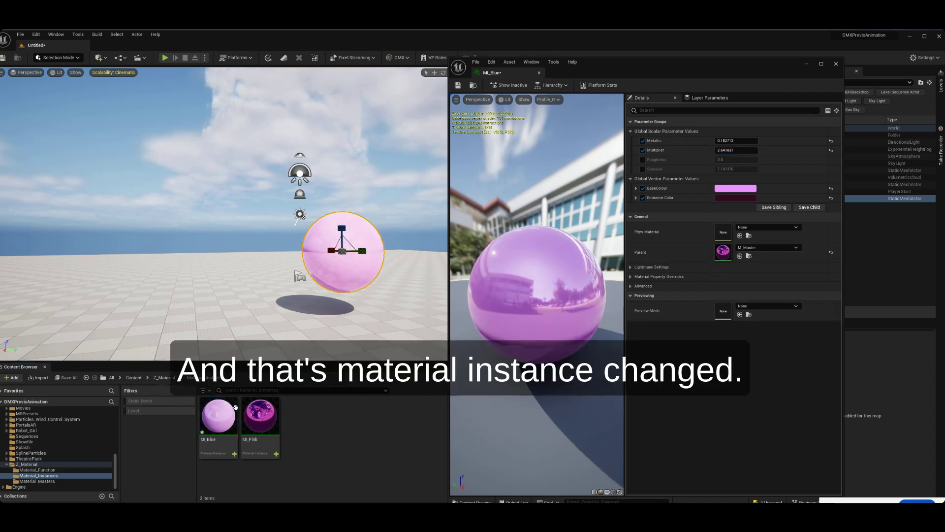
click(164, 377)
double_click(221, 433)
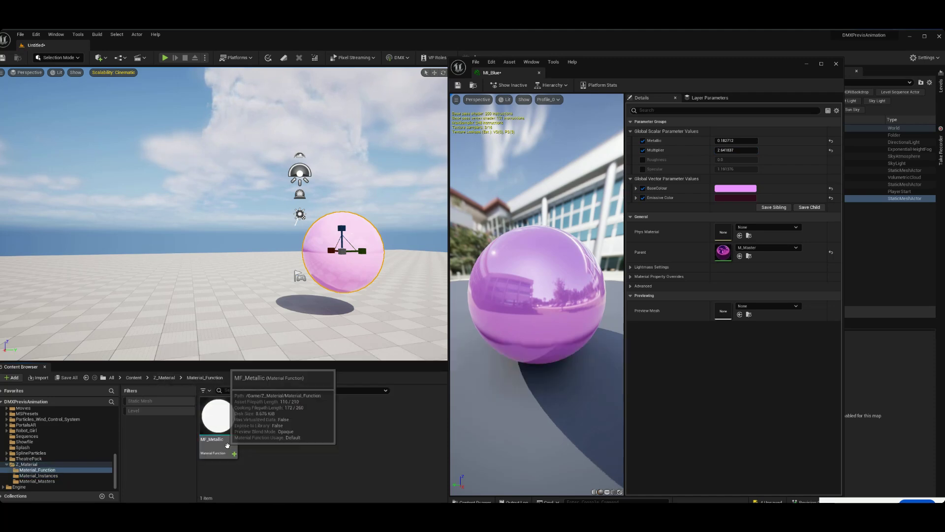
double_click(227, 444)
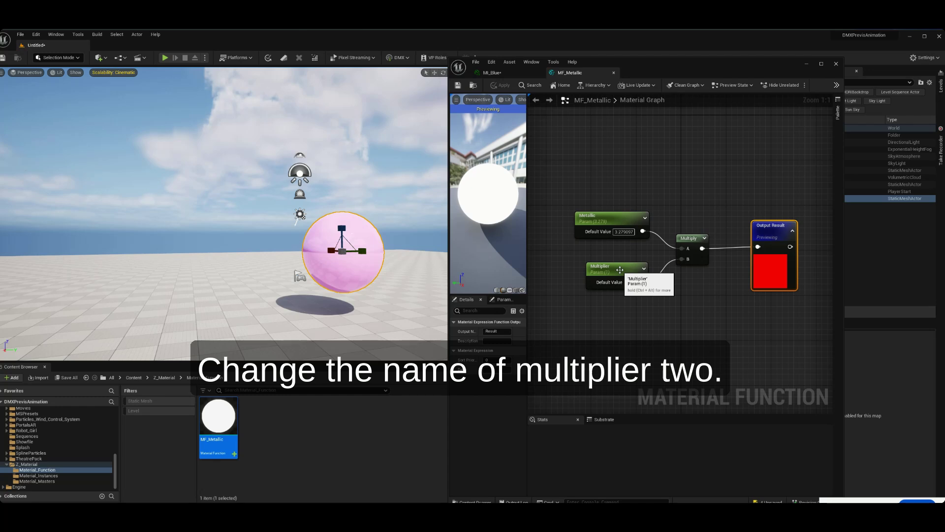
- Rename the Multiplier parameter to Attribute, save MF_Metallic, and return to MI_Blue to check its parameter list
click(620, 270)
click(503, 331)
text(Attribute)
key(Return)
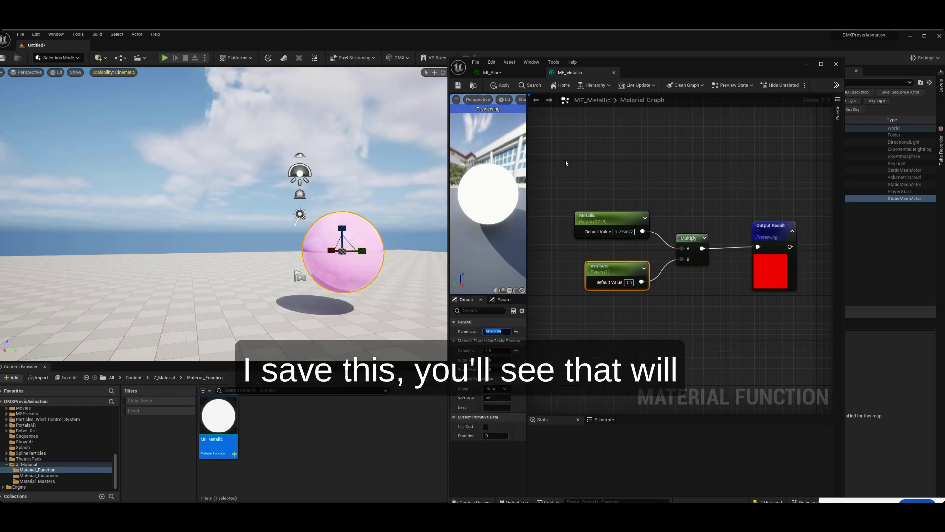
click(458, 85)
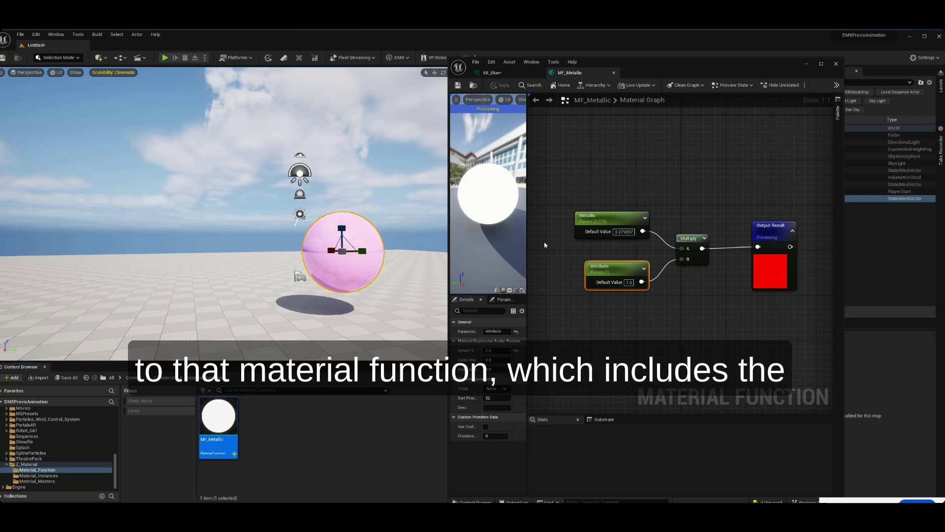
click(492, 73)
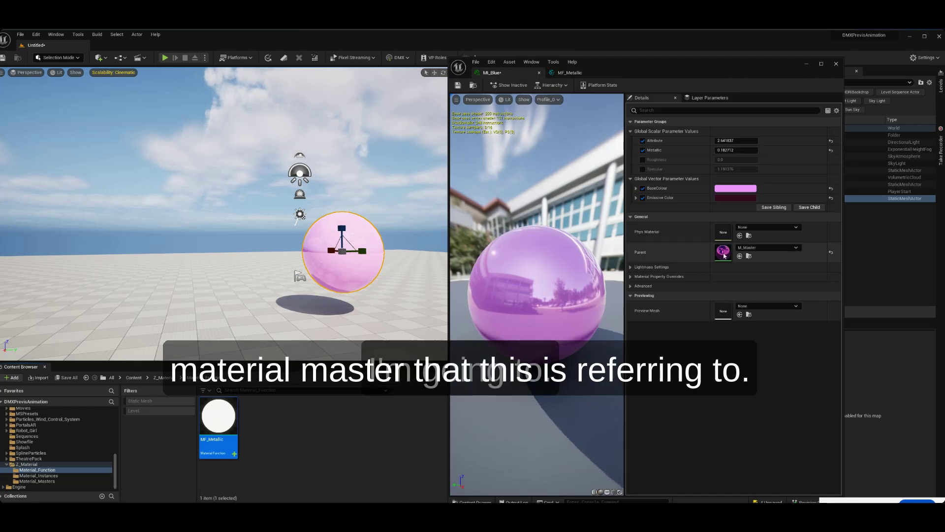